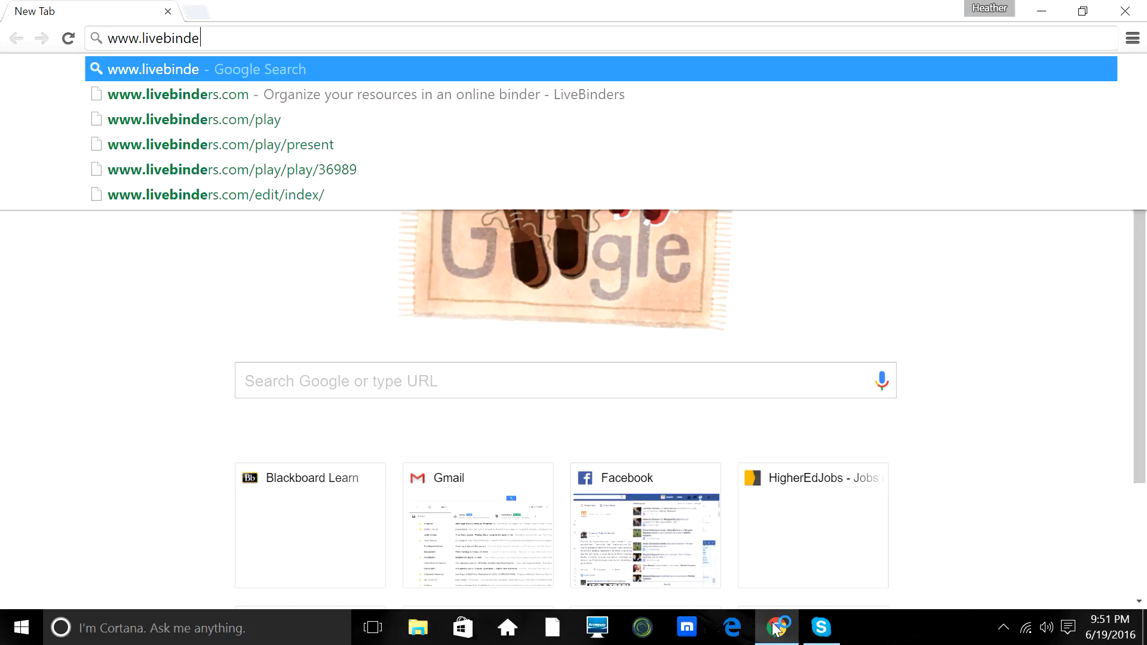
type("om")
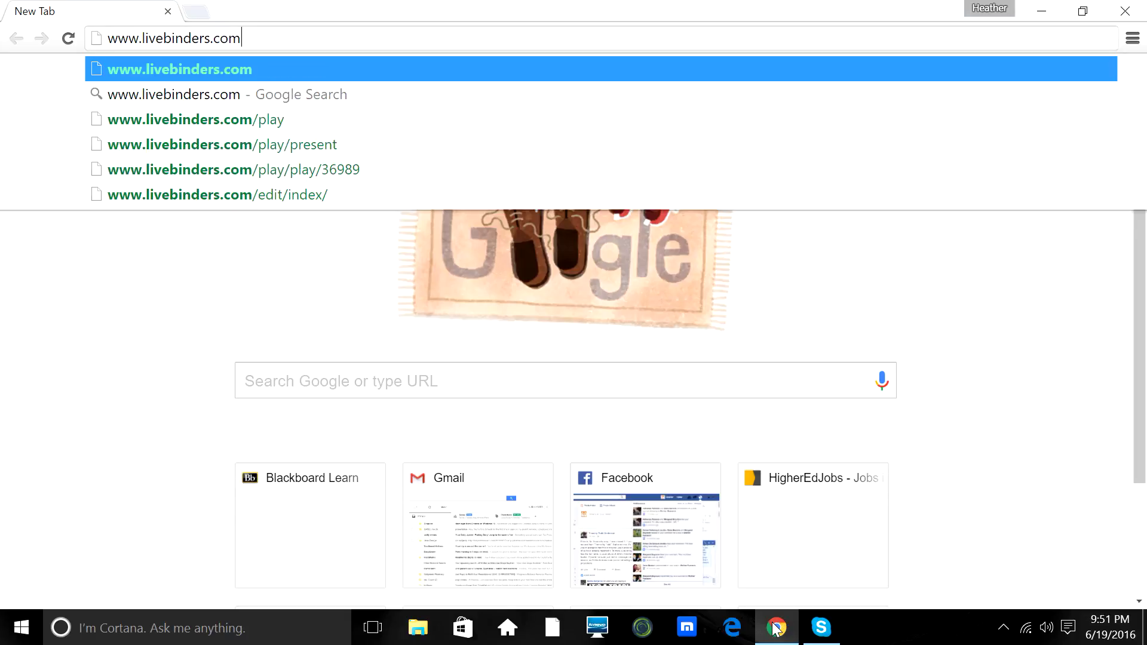
key("Return")
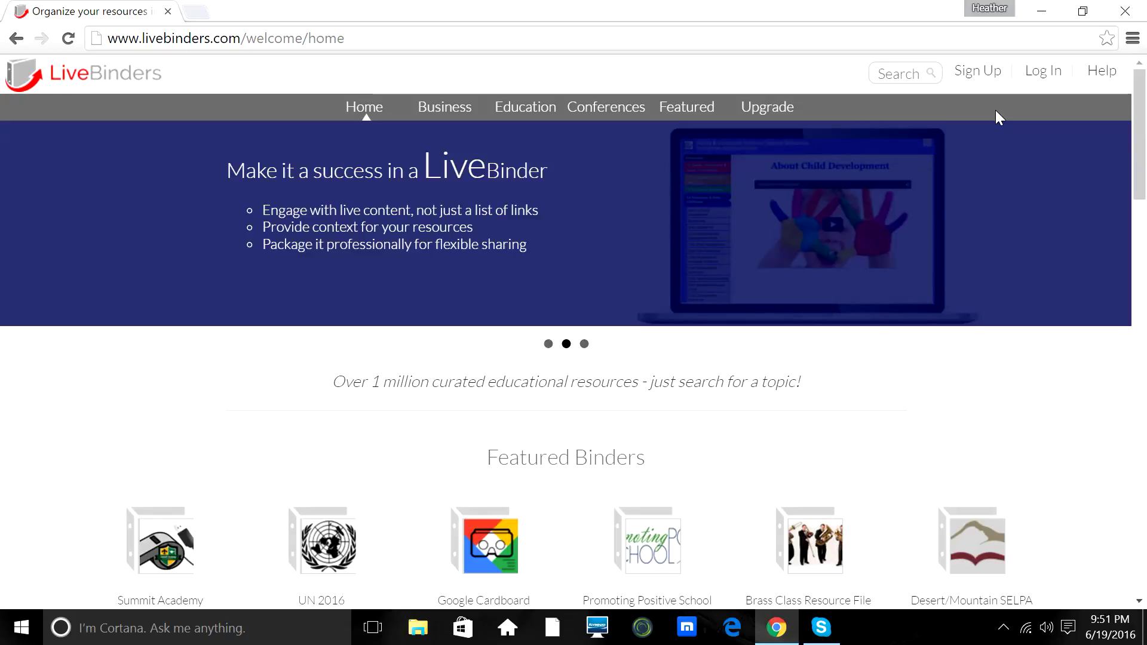
Sign in to LiveBinders with the account's e-mail username and password.
left_click(1042, 74)
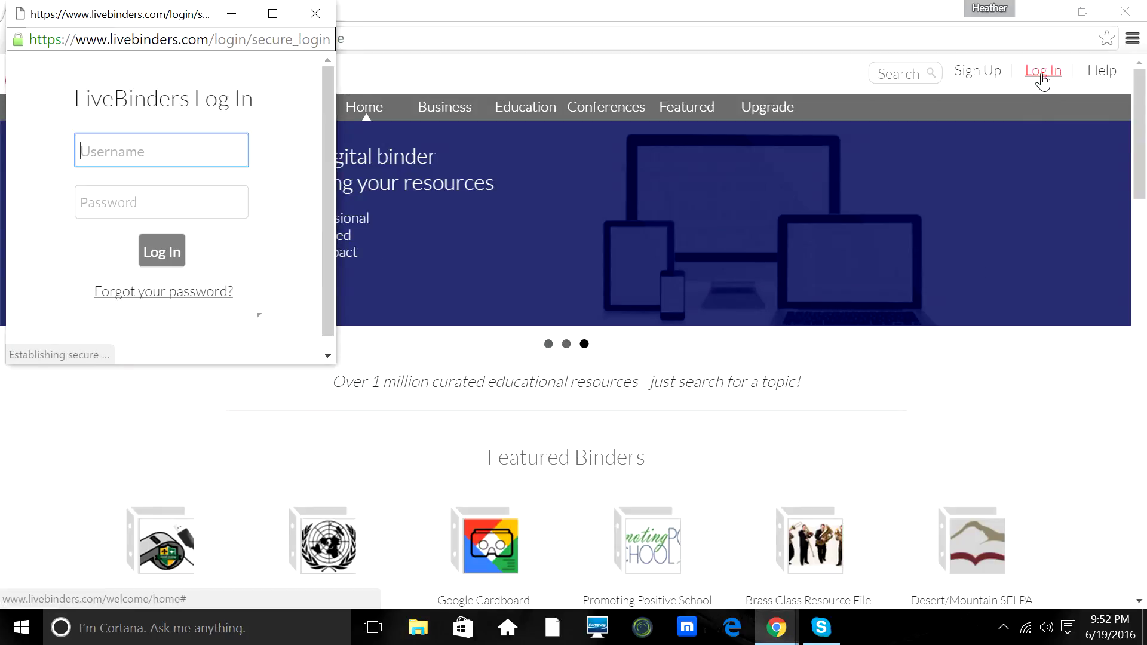
key("Down")
key("Tab")
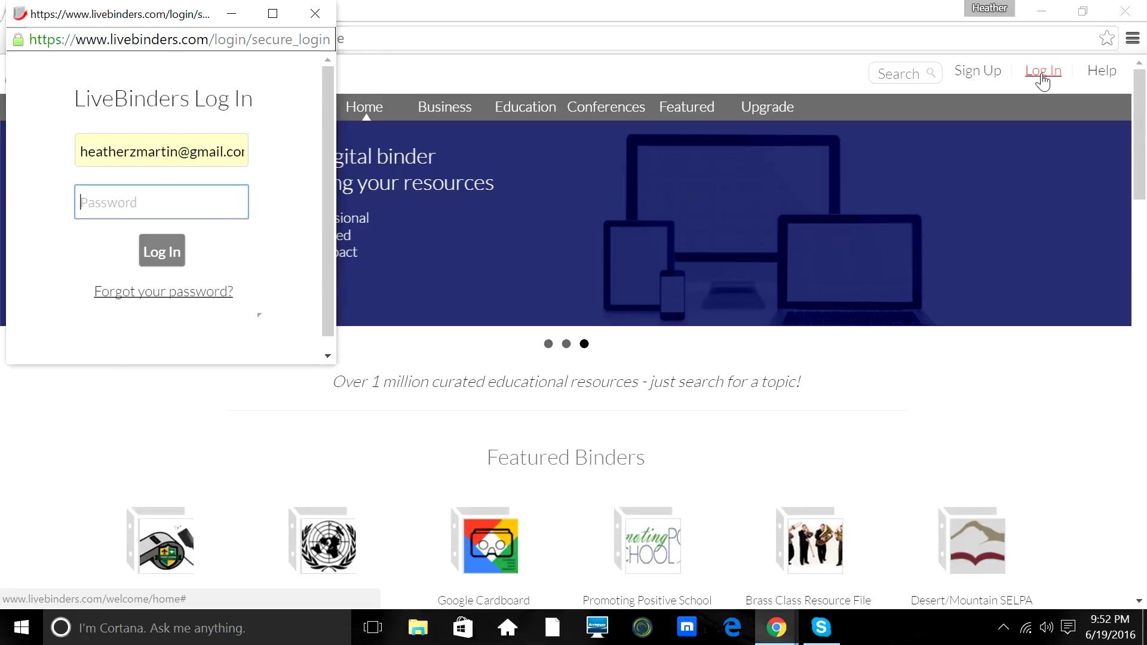
type("********")
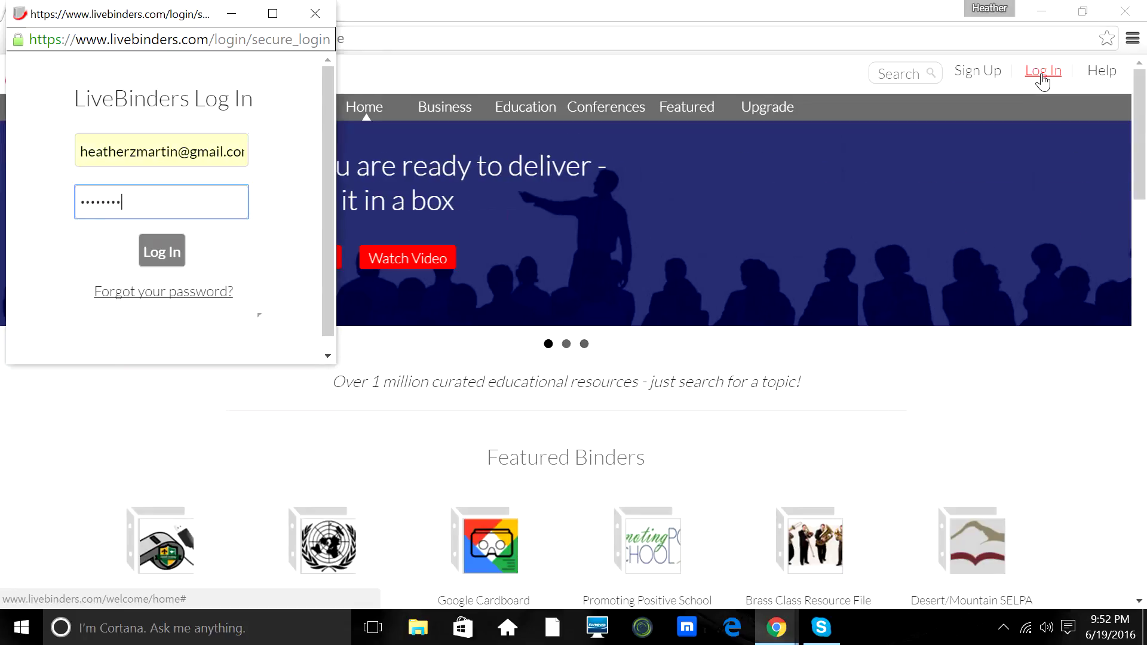
left_click(158, 255)
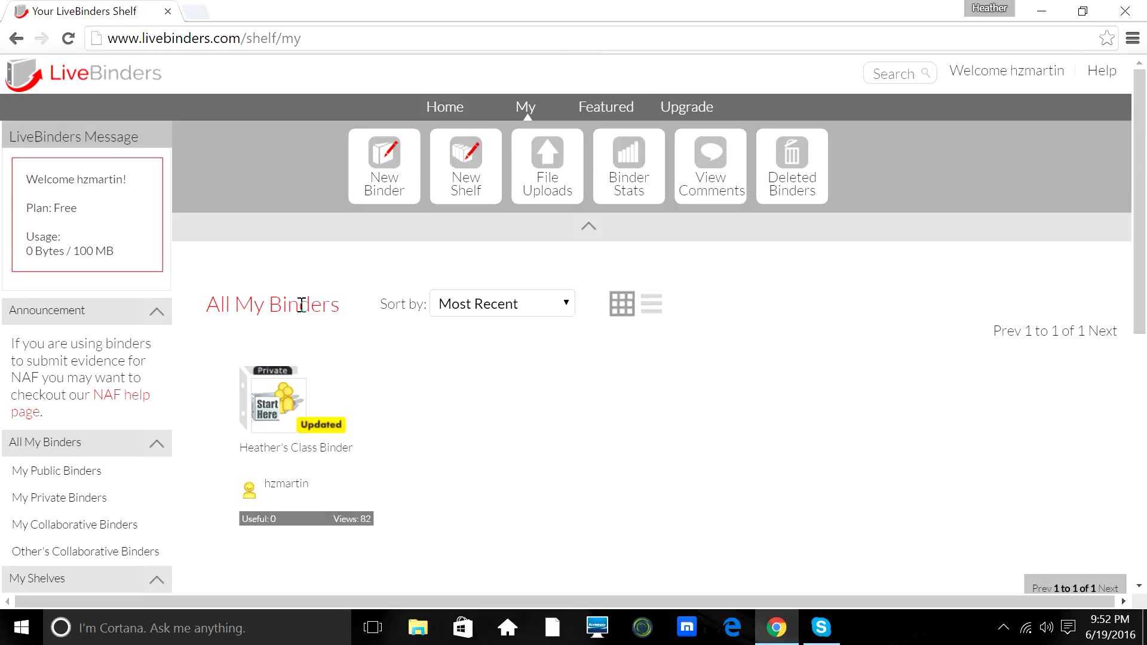
Start a new binder, mark it Private, then return Home without creating it.
left_click(380, 175)
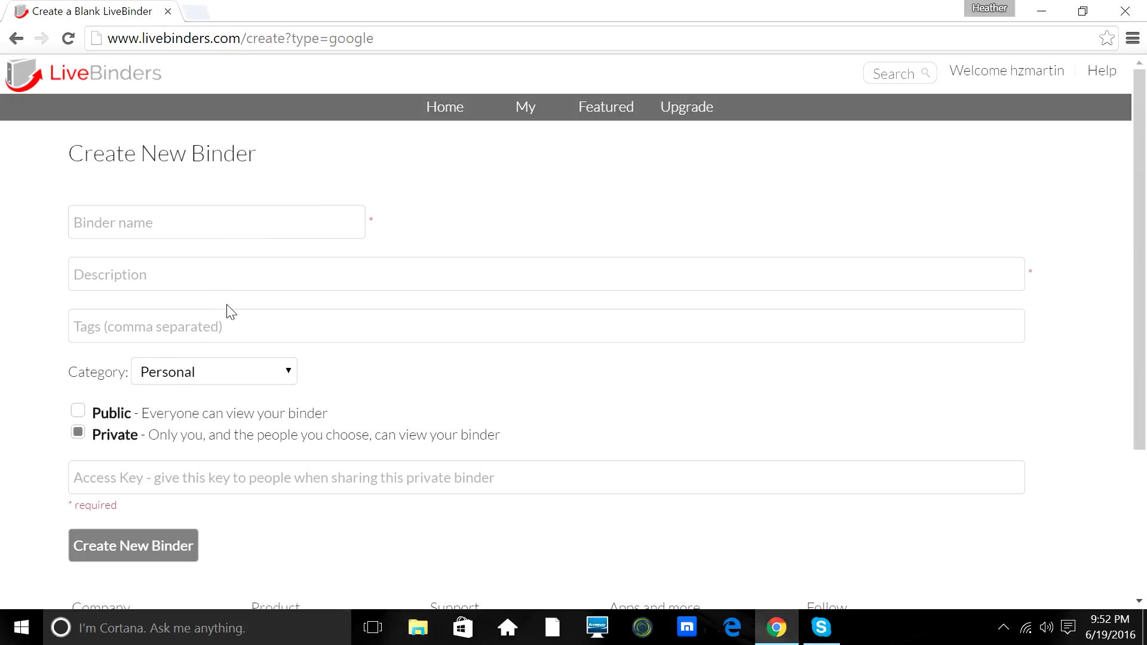
left_click(77, 433)
left_click(460, 108)
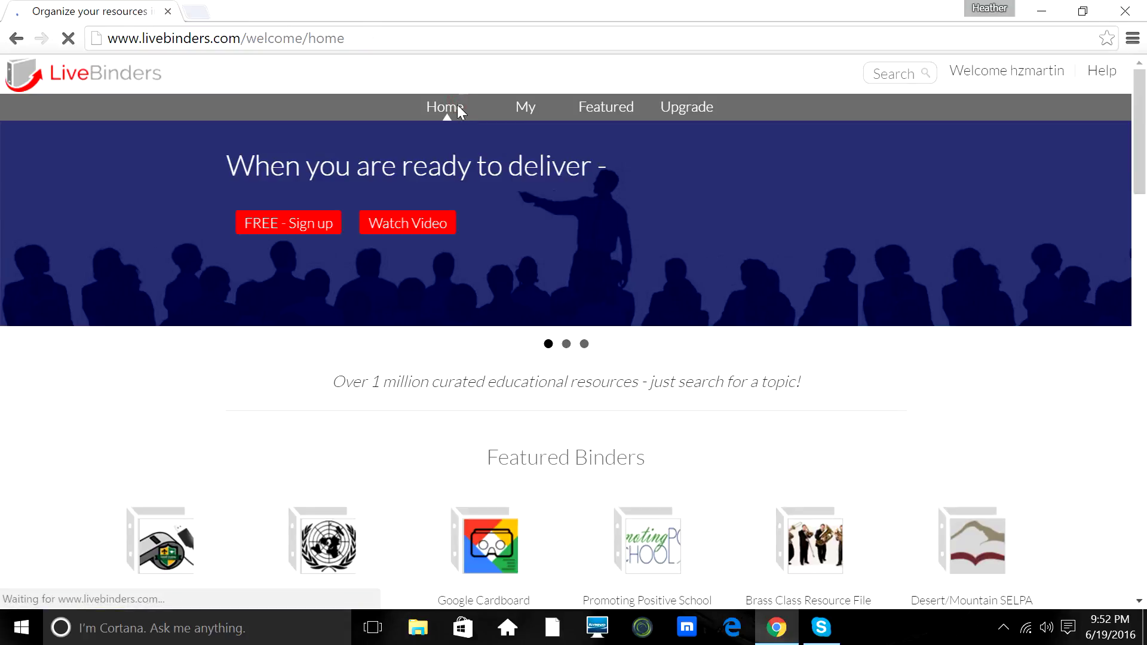
Open Heather's Class Binder for viewing from the My shelf page.
left_click(525, 110)
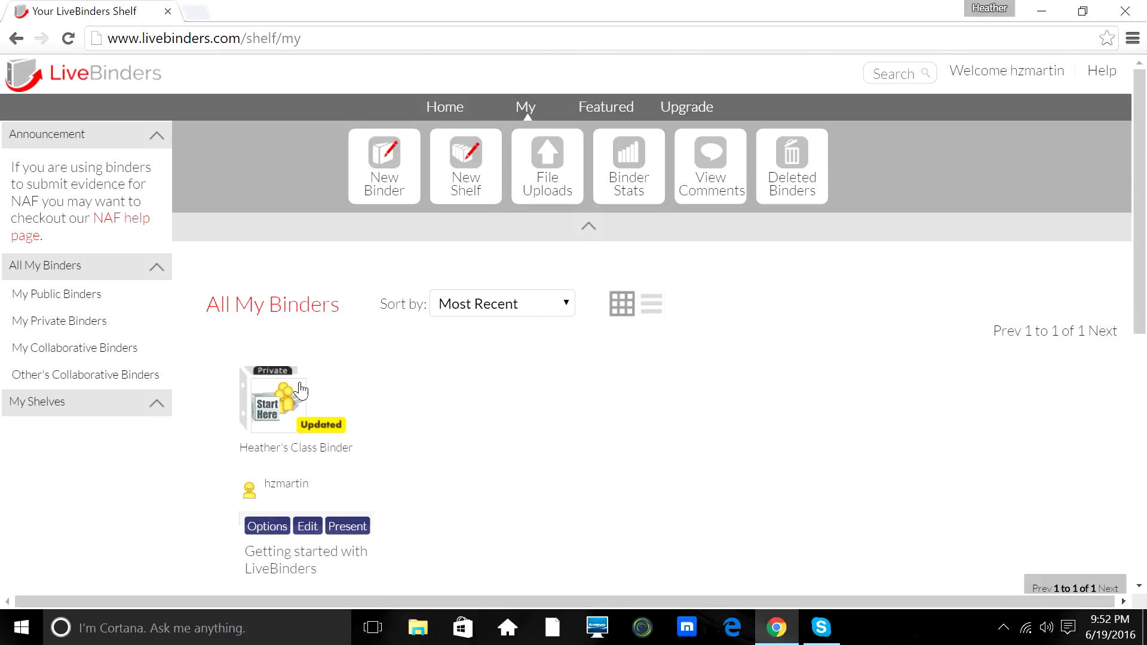
left_click(277, 410)
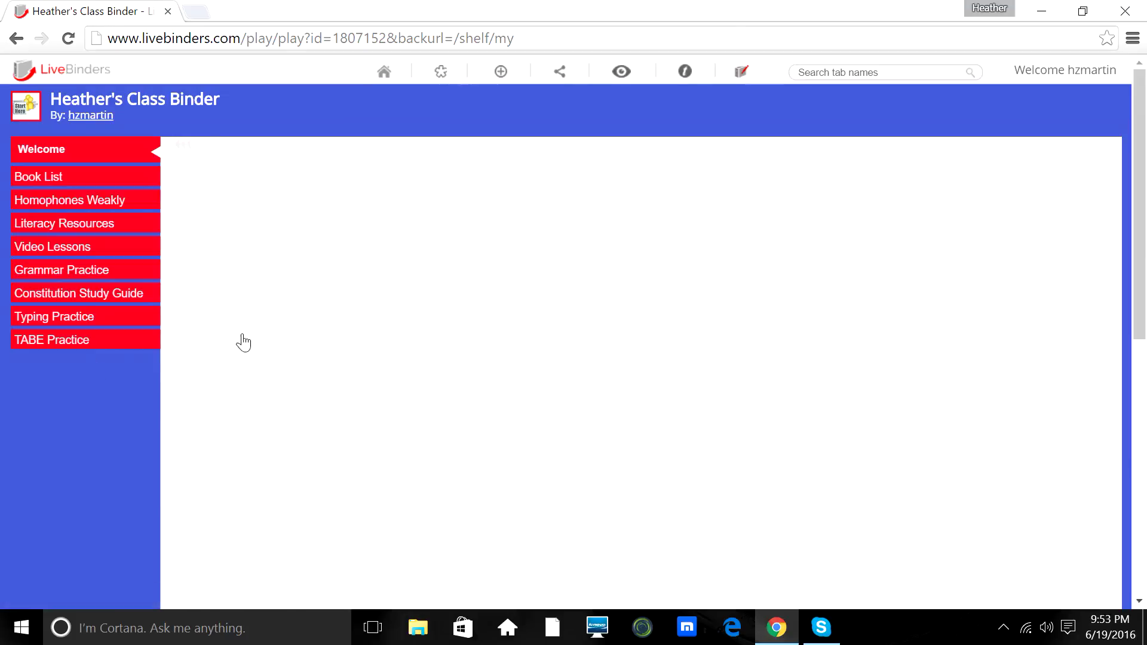
double_click(740, 86)
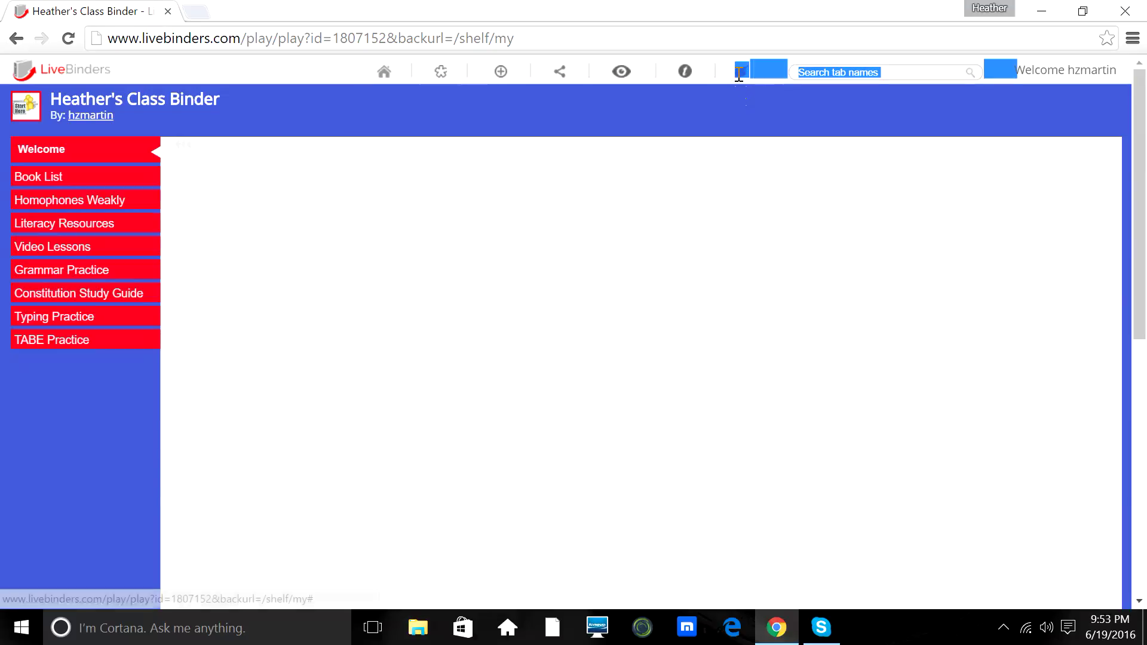
left_click(744, 102)
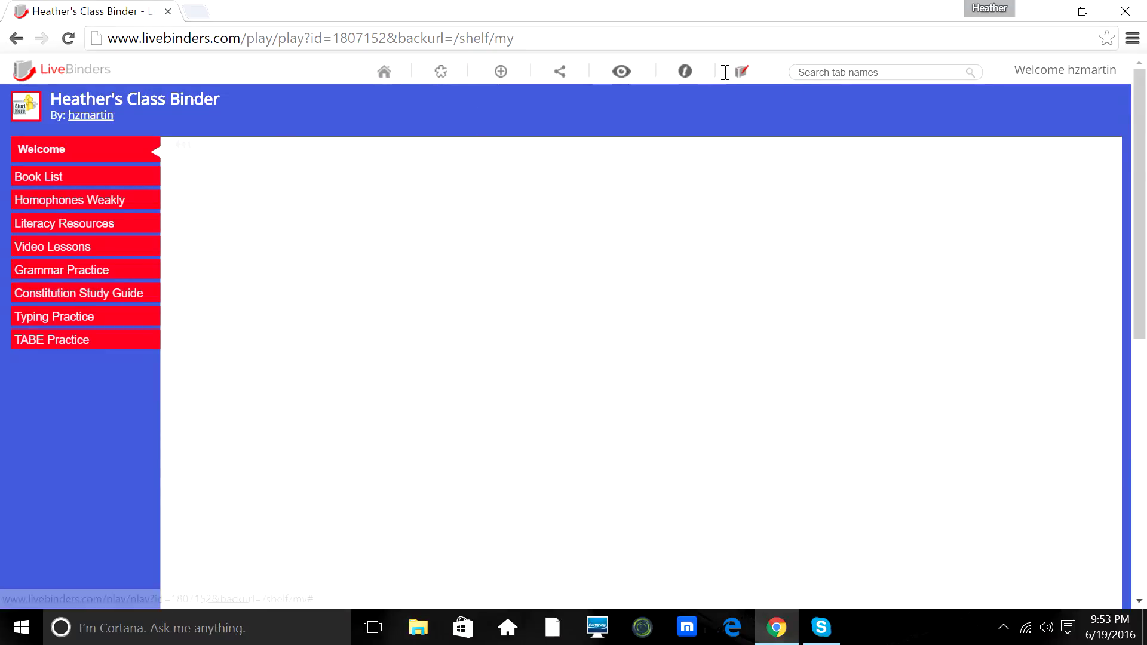
mouse_move(740, 77)
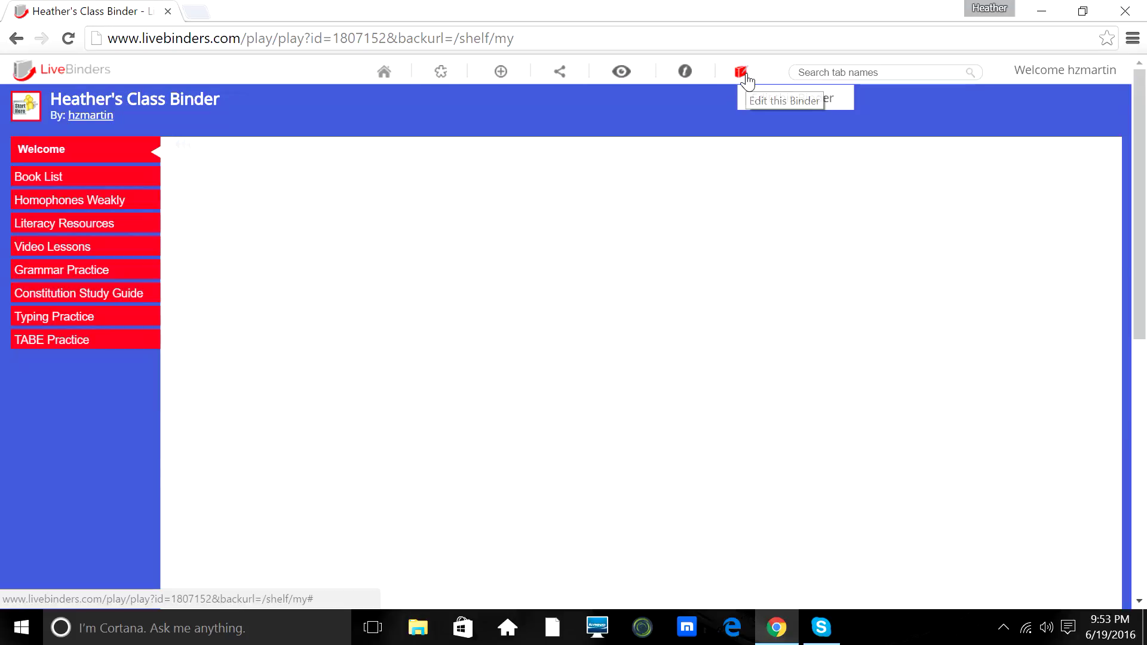
Switch Heather's Class Binder into editing mode with the Edit this Binder icon.
left_click(746, 74)
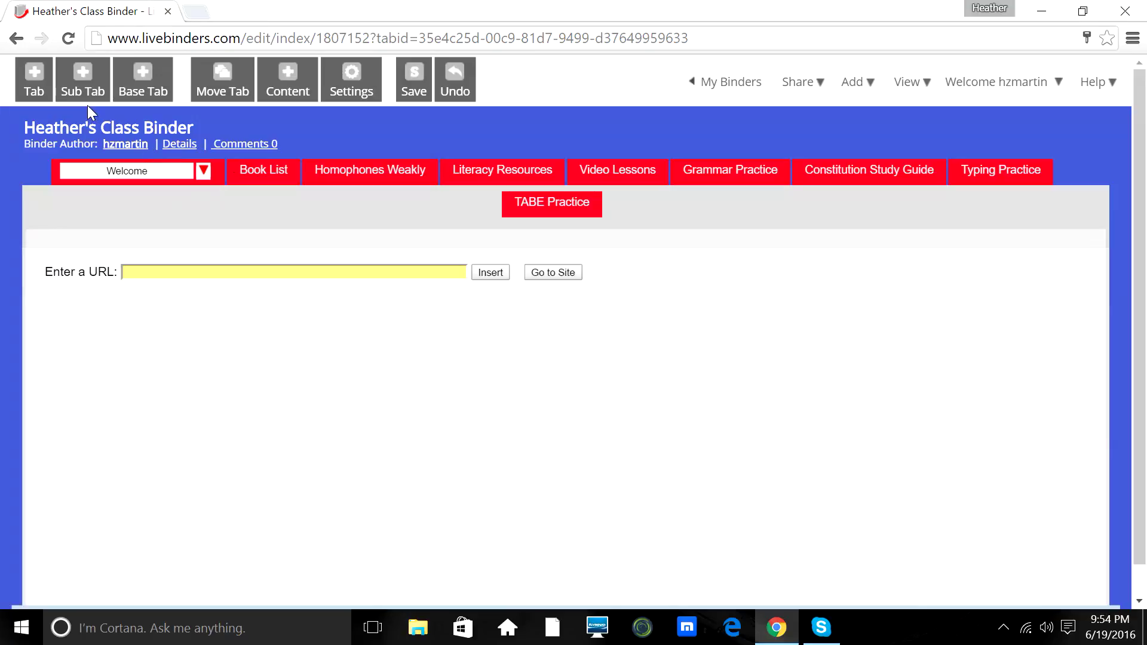
Add a new main tab named 'Welcome to Class' after the Welcome tab.
left_click(34, 80)
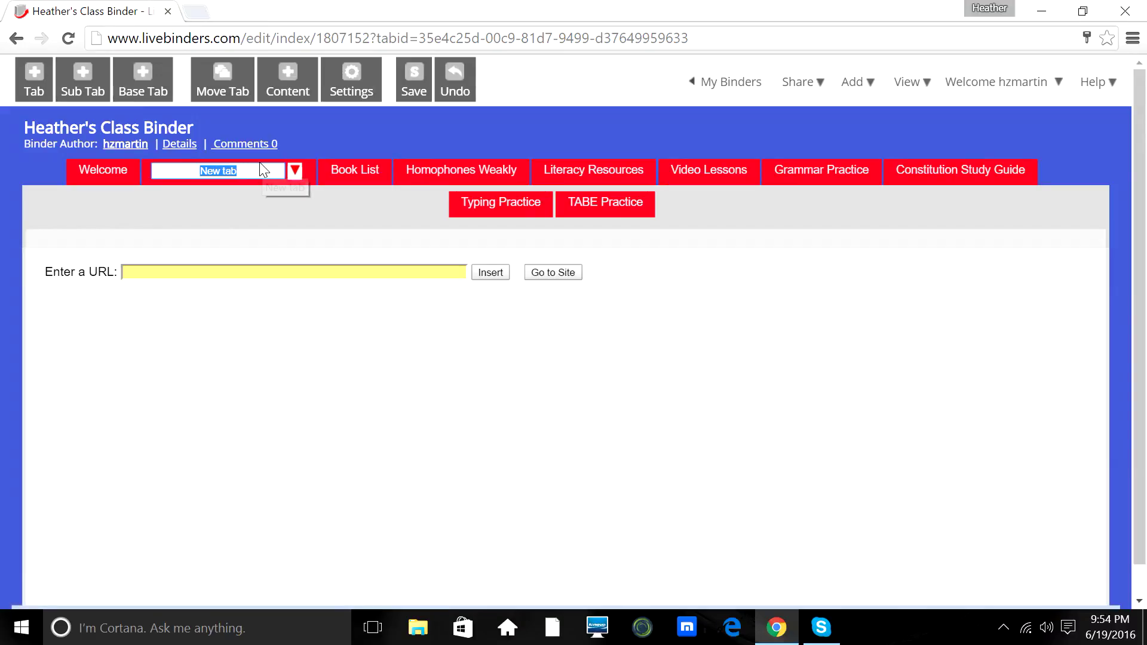
type("Welcome to Class")
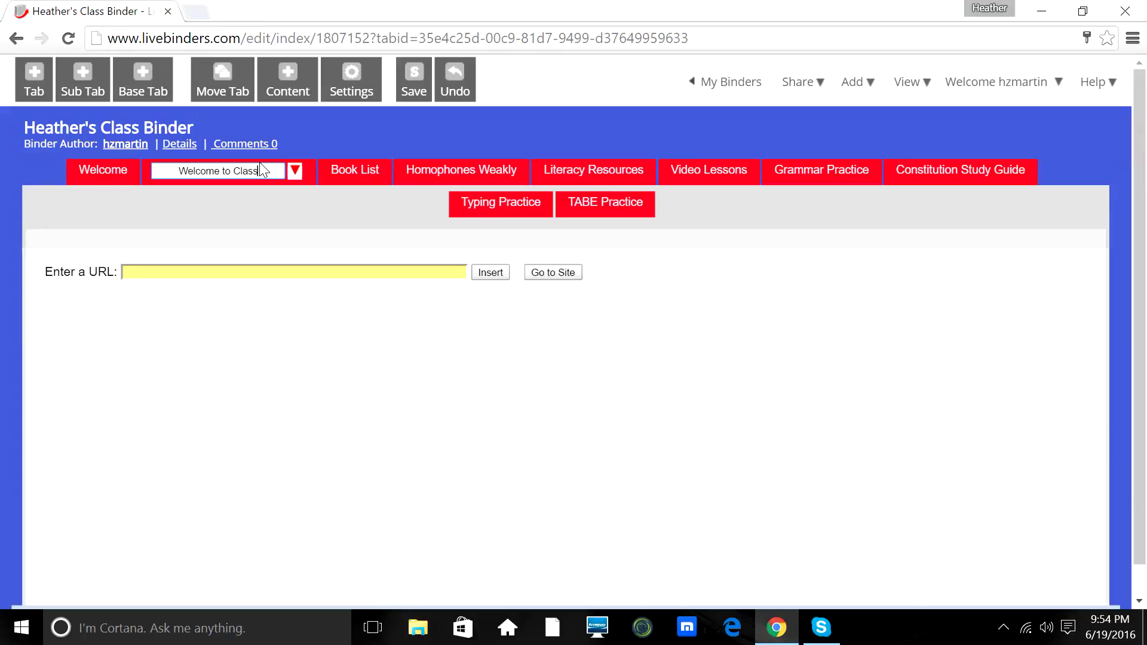
left_click(270, 272)
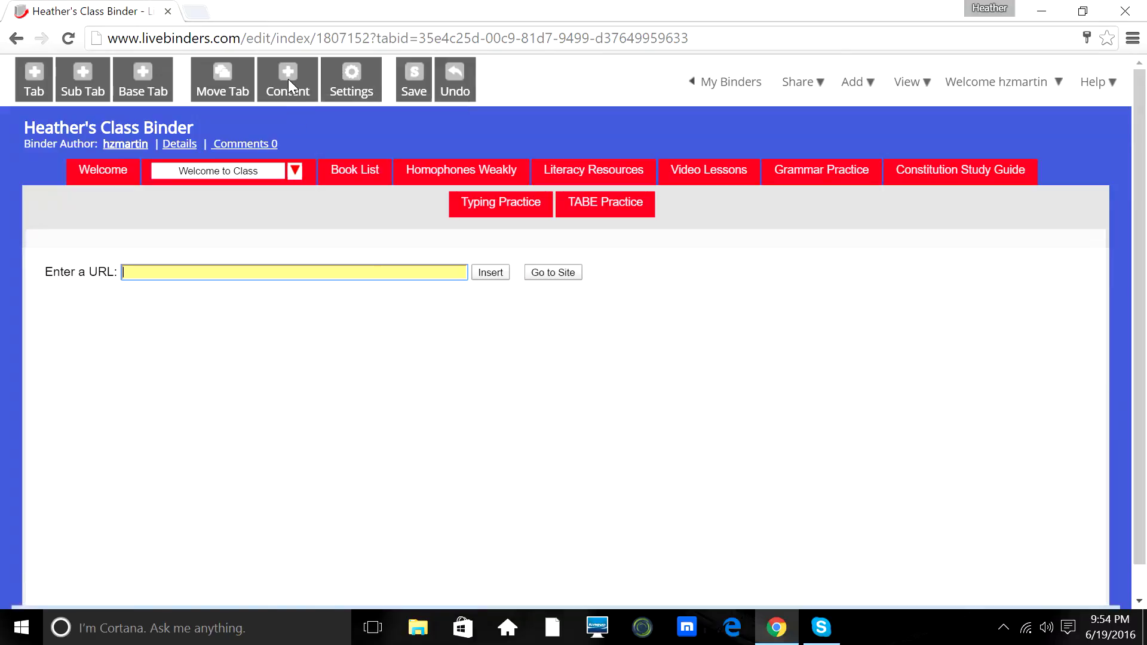
Open Add Content for the Welcome to Class tab and select the Upload option.
left_click(288, 79)
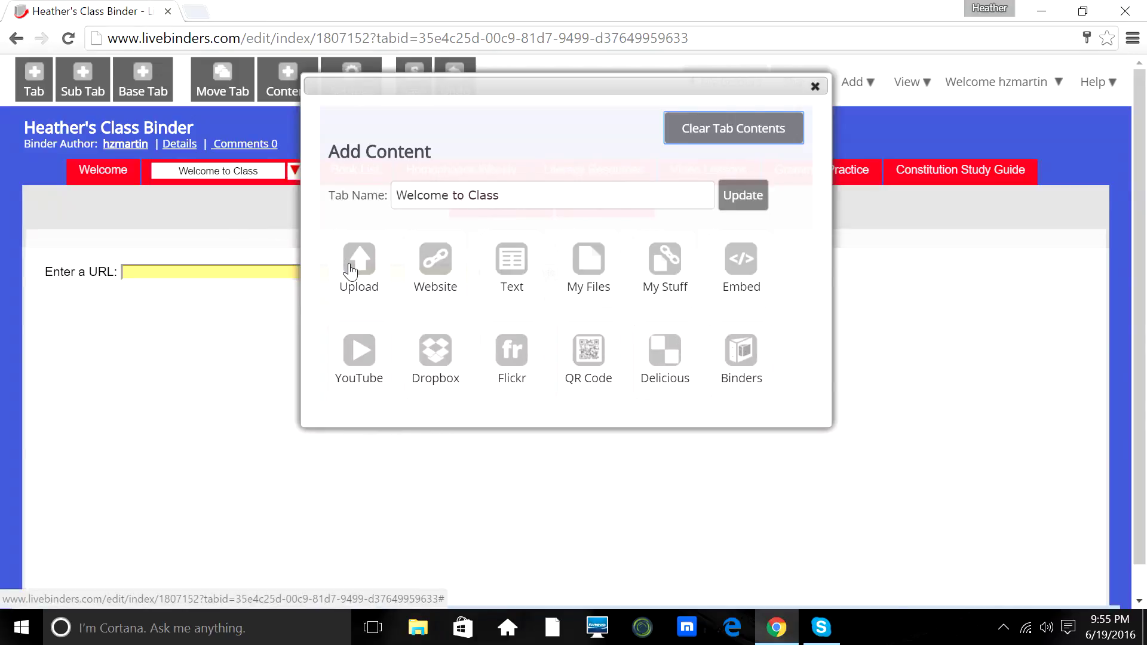
left_click(350, 272)
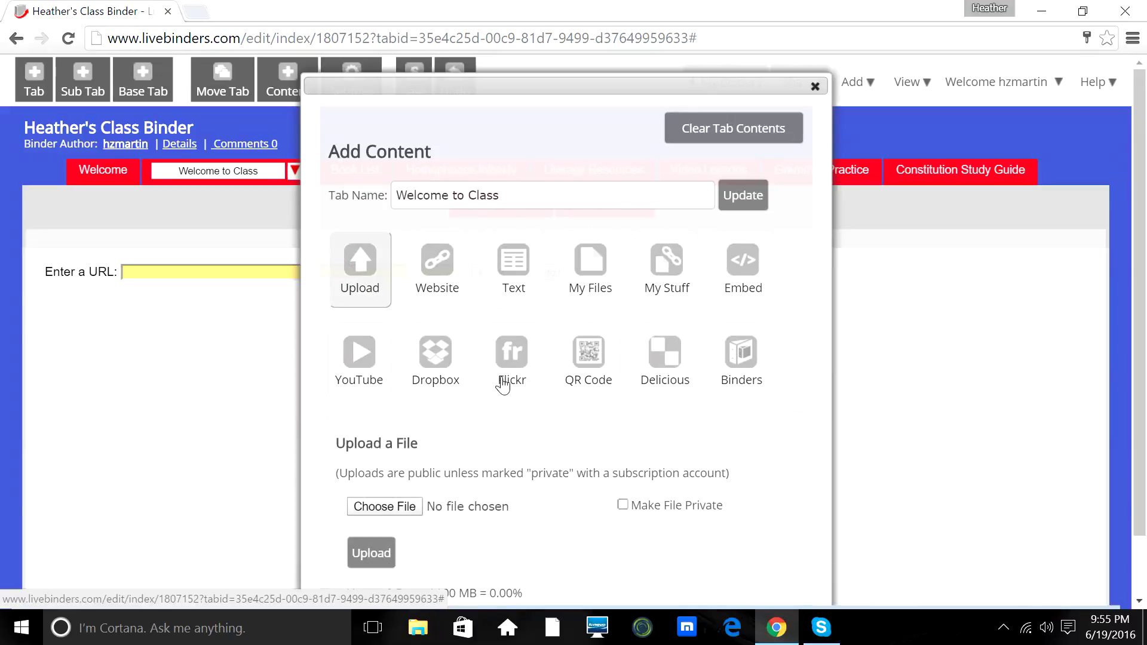
scroll(1135, 267, "down", 1)
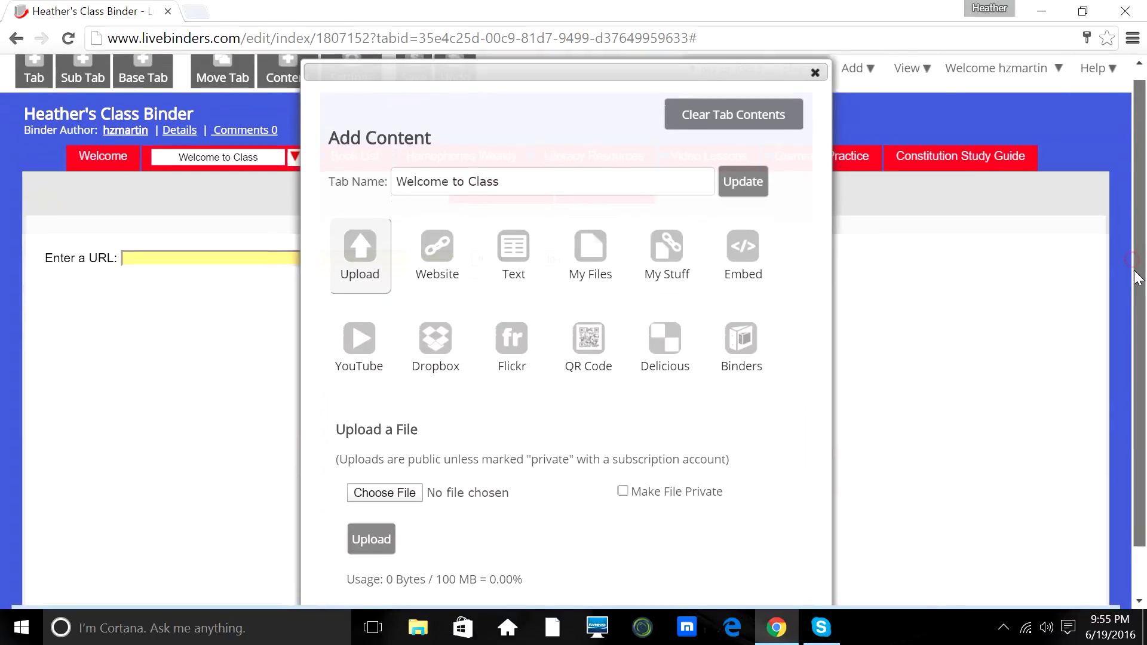
Choose education quote.jpg from the Downloads folder as the file to upload.
left_click(403, 493)
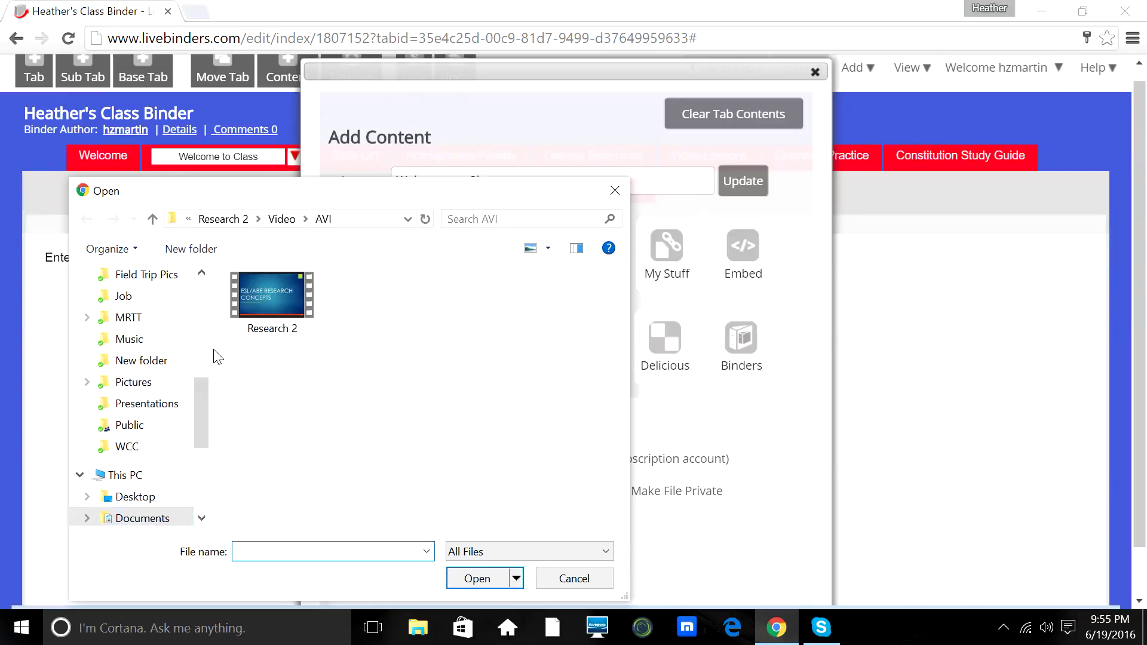
left_click_drag(204, 393, 204, 410)
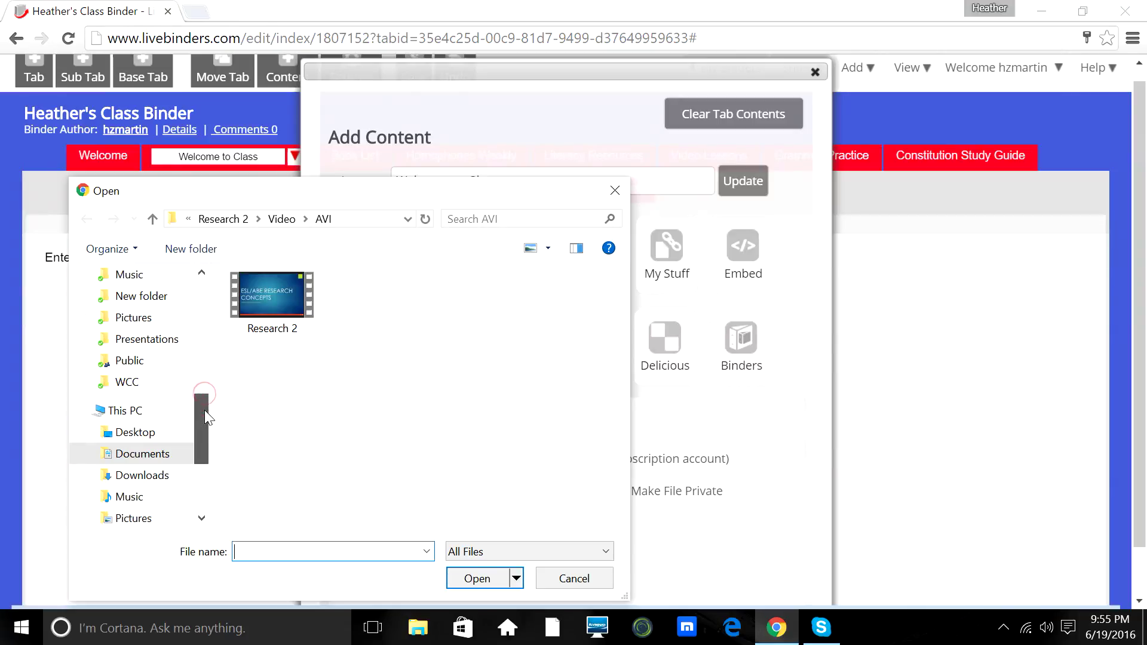
left_click(142, 477)
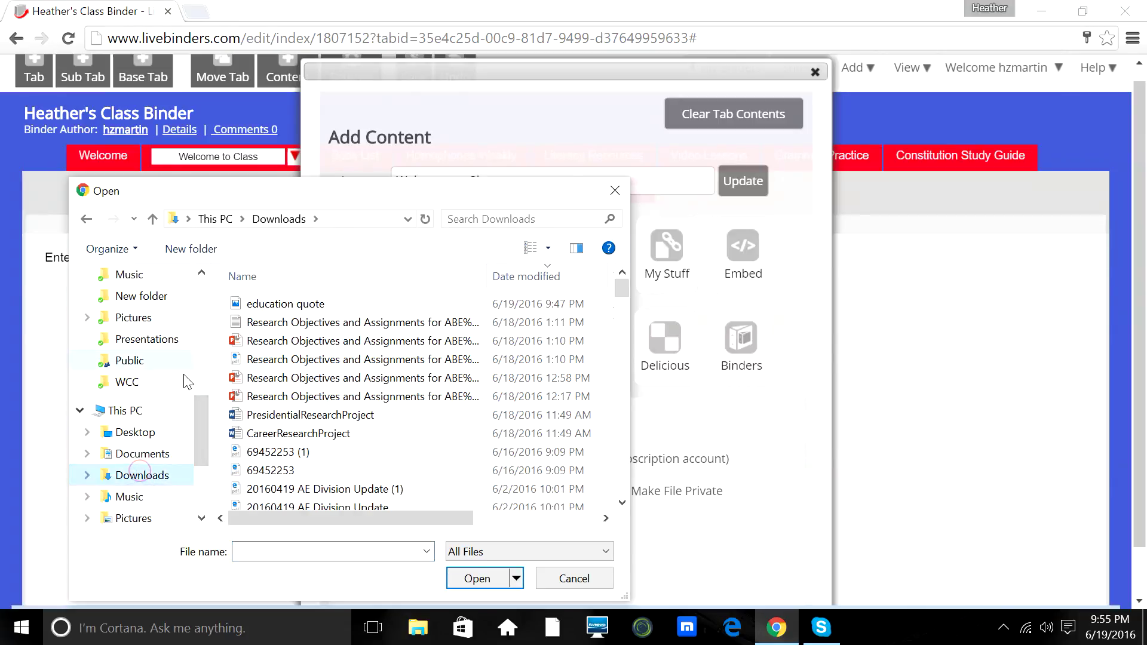
double_click(286, 305)
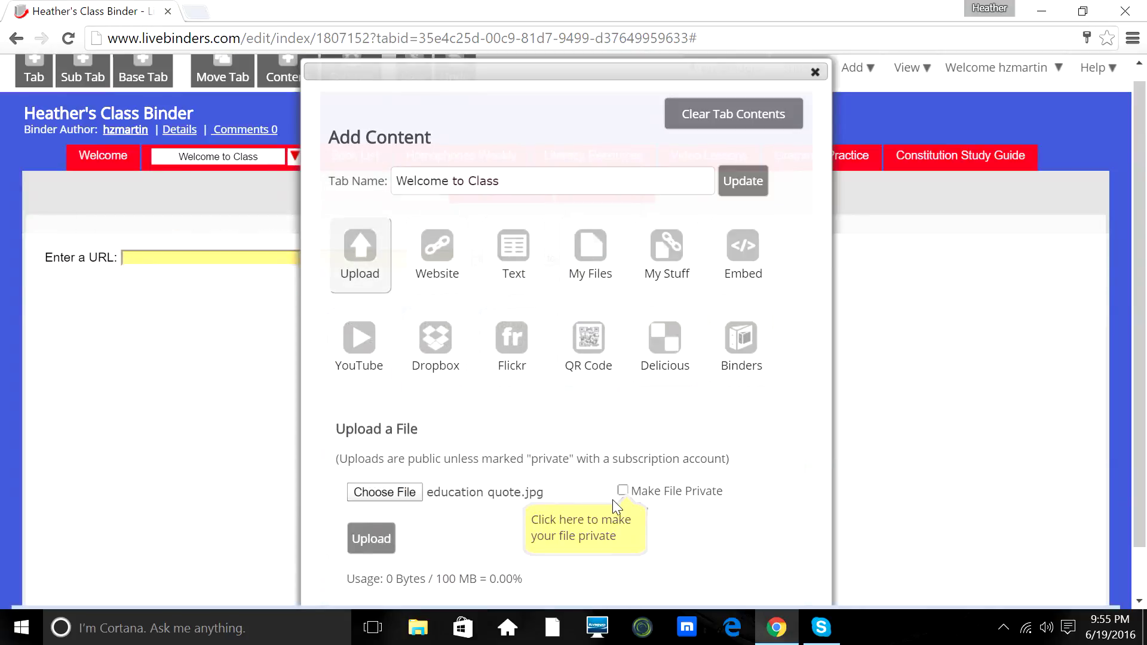
Upload education quote.jpg into the Welcome to Class tab, declining a new tab, and close the panel.
left_click(366, 539)
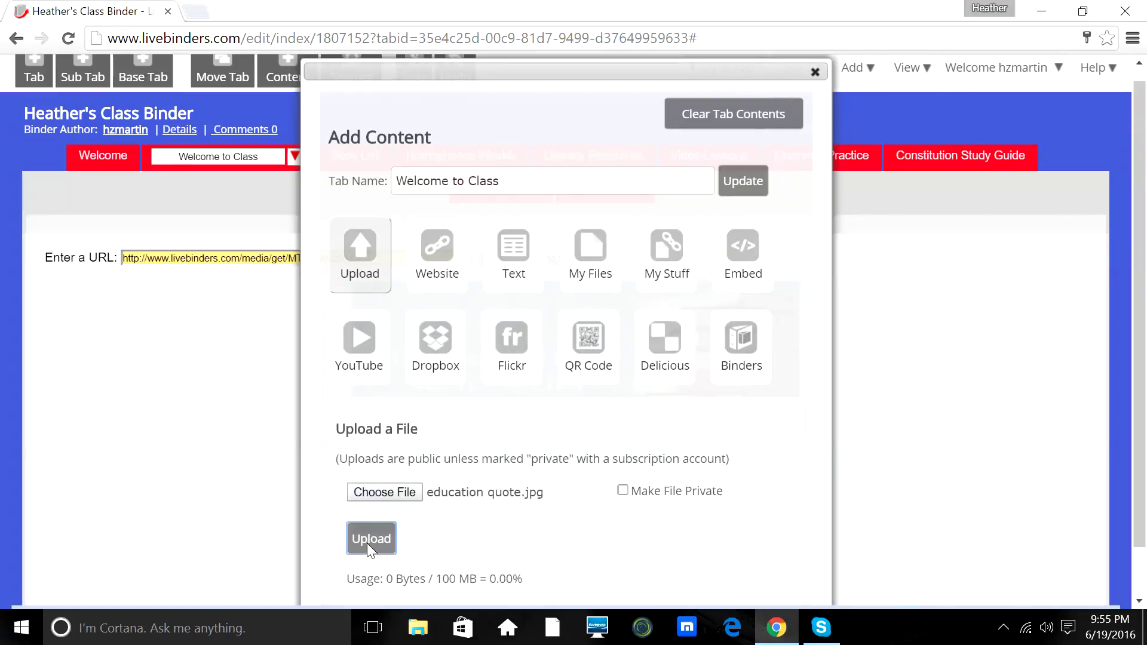
left_click(367, 540)
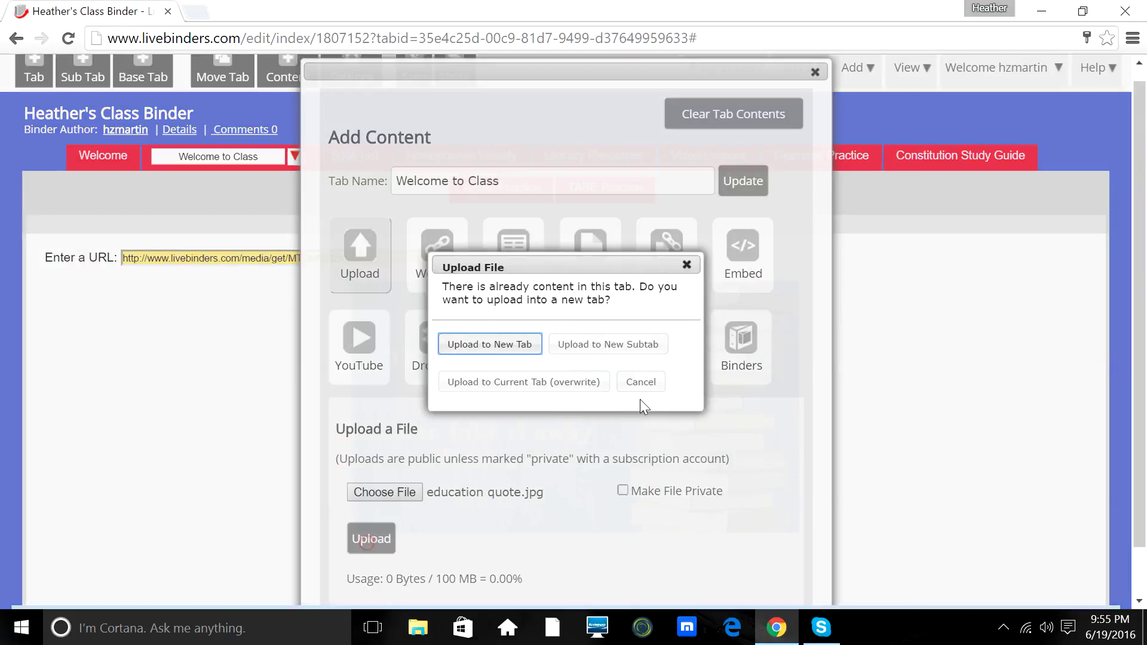
left_click(633, 382)
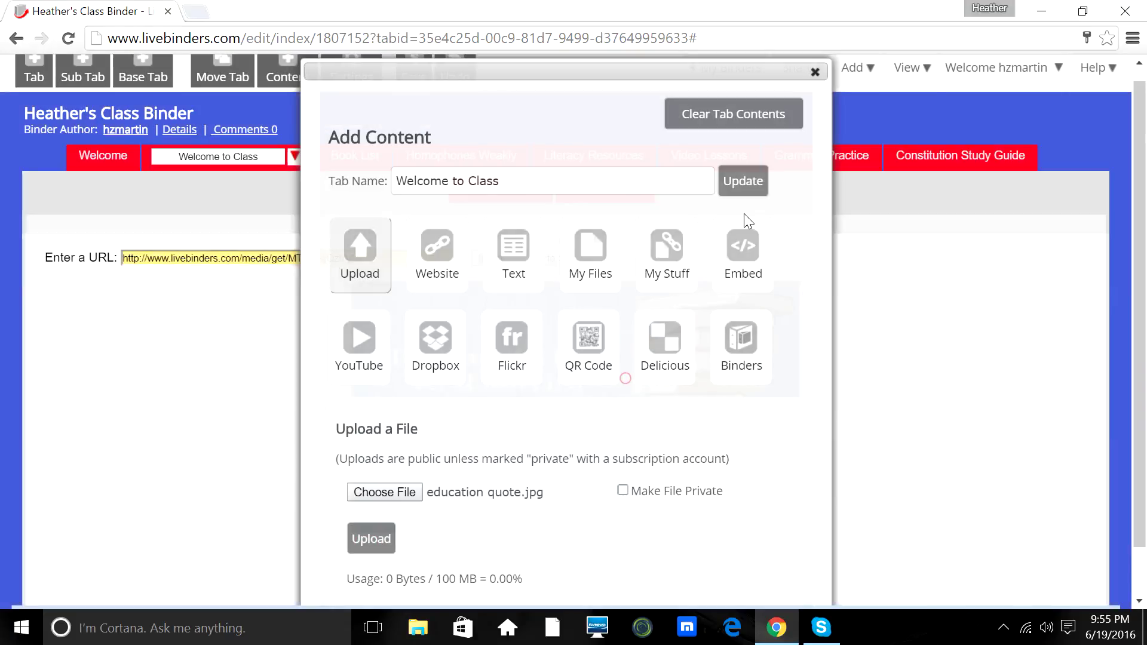
left_click(815, 72)
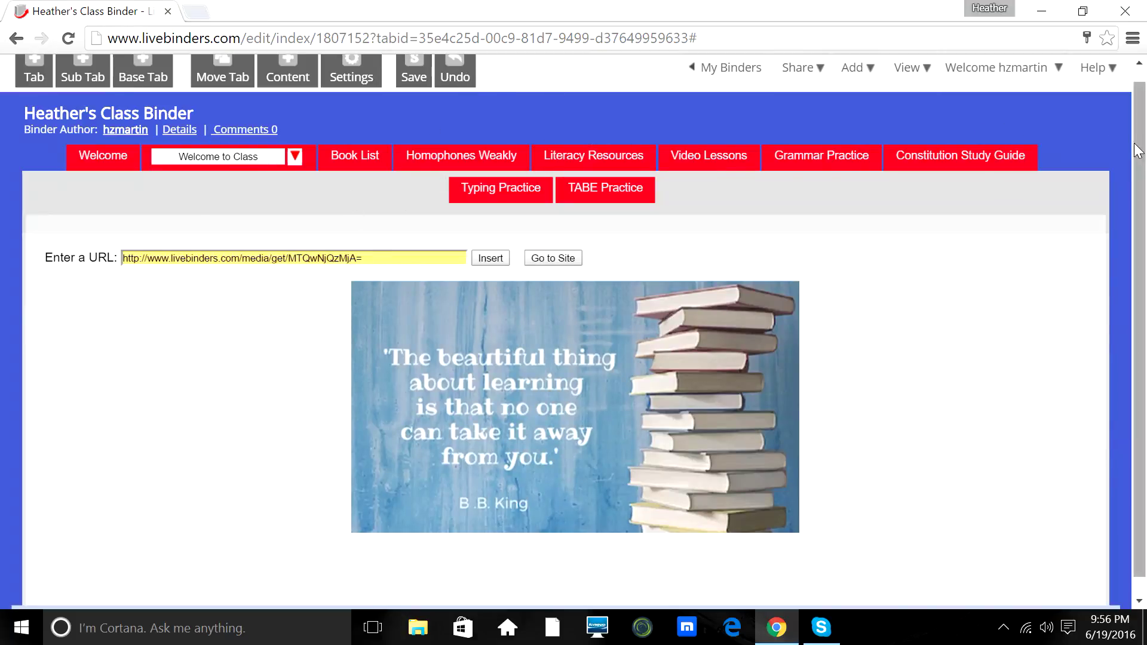
scroll(1138, 143, "up", 1)
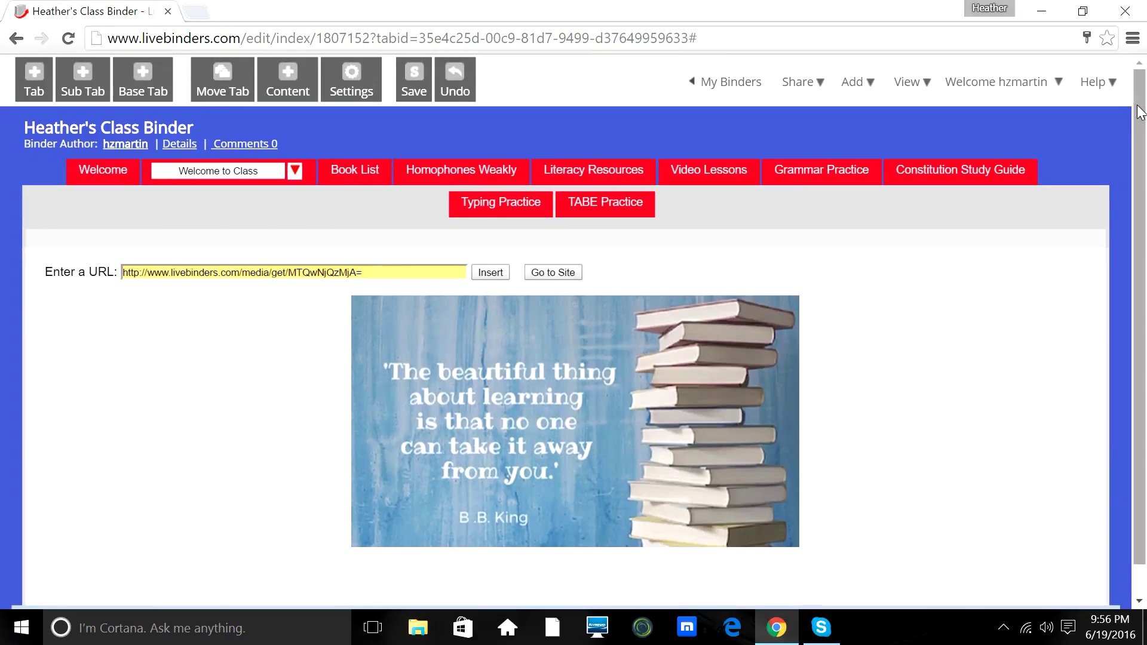
mouse_move(944, 97)
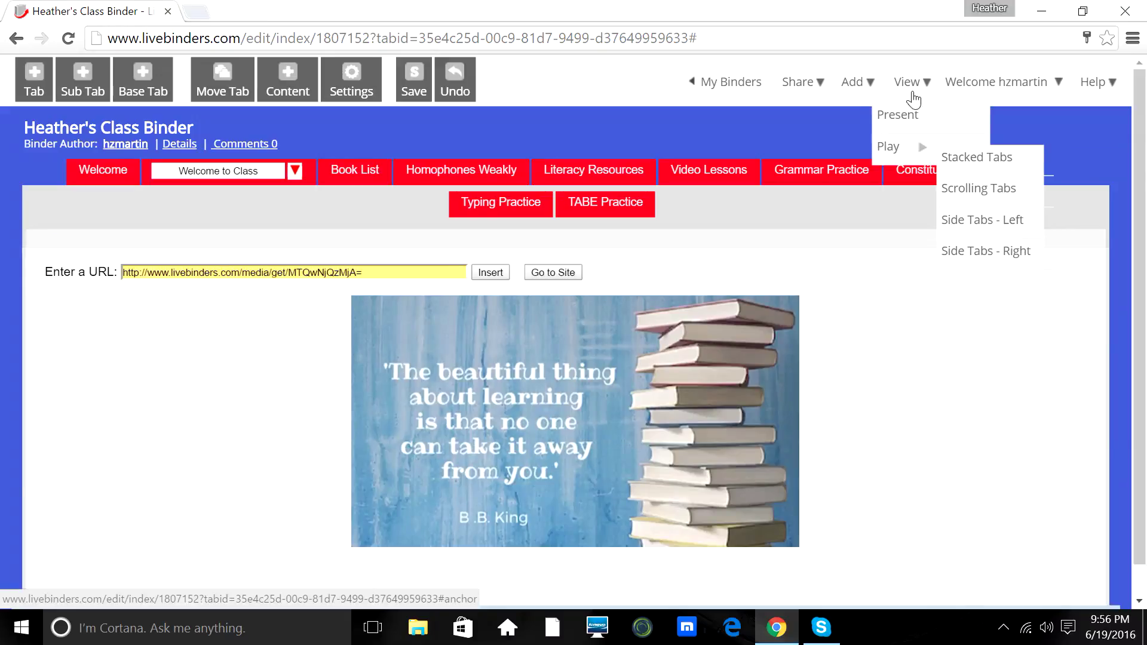
Preview the binder in Present mode and view the Welcome to Class tab's B. B. King quote.
left_click(909, 118)
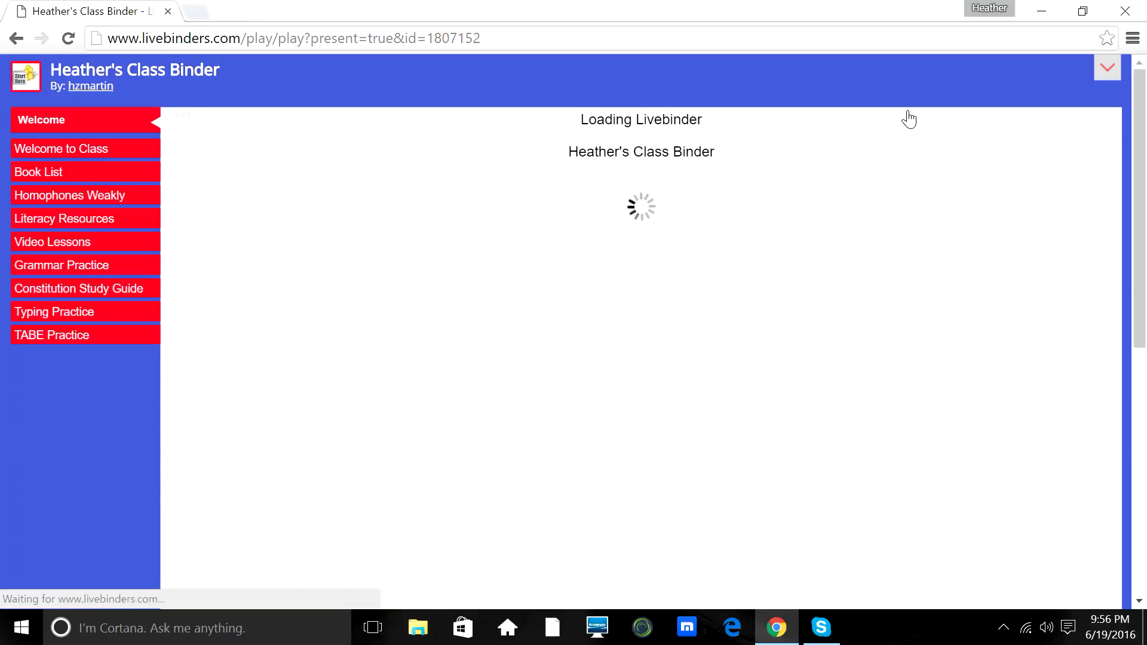
left_click(141, 158)
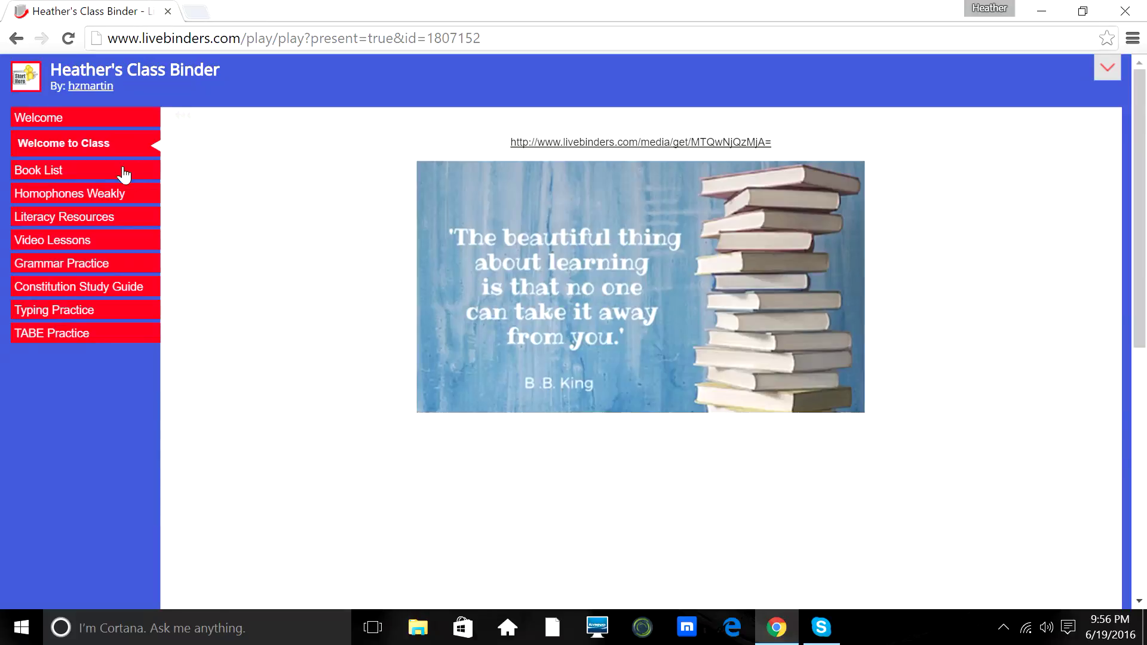
Show the Book List tab and scroll through its embedded Google Docs reading list.
left_click(97, 173)
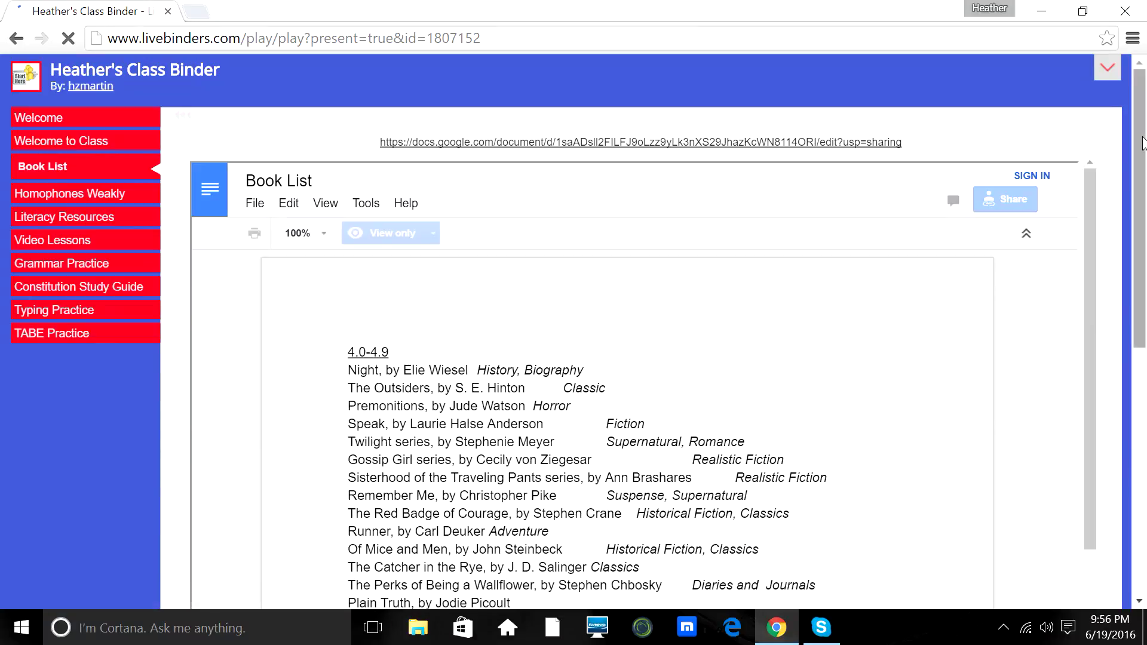
left_click_drag(1142, 143, 1140, 167)
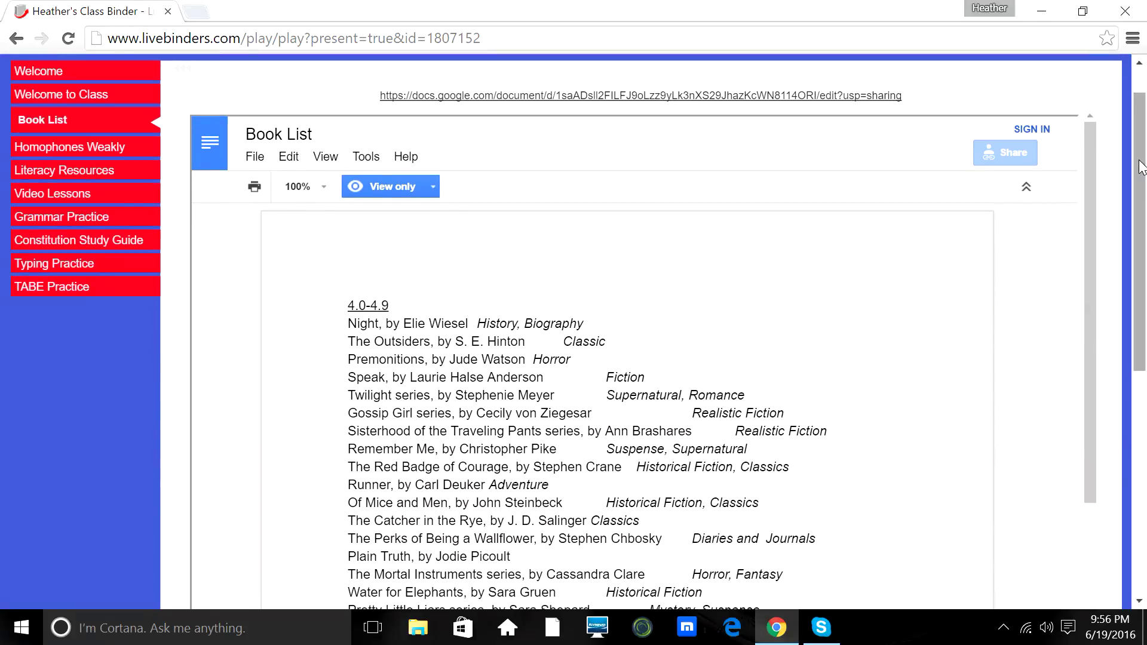
left_click_drag(1141, 167, 1110, 106)
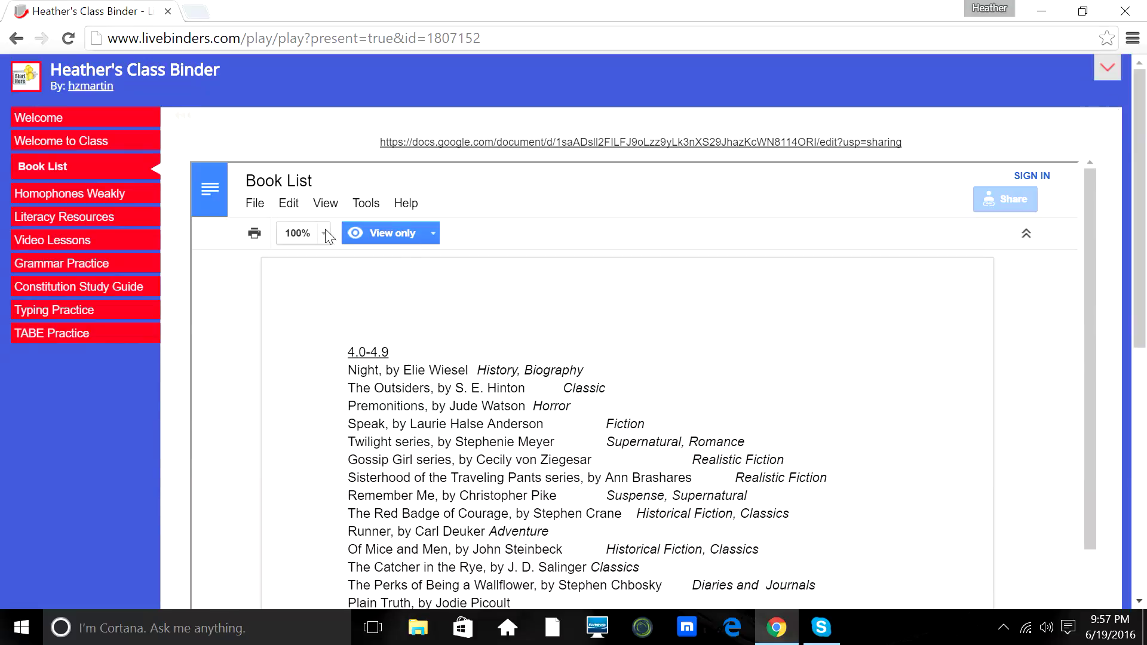
Scroll through the Homophones Weakly blog, then move on to the Literacy Resources tab.
left_click(119, 194)
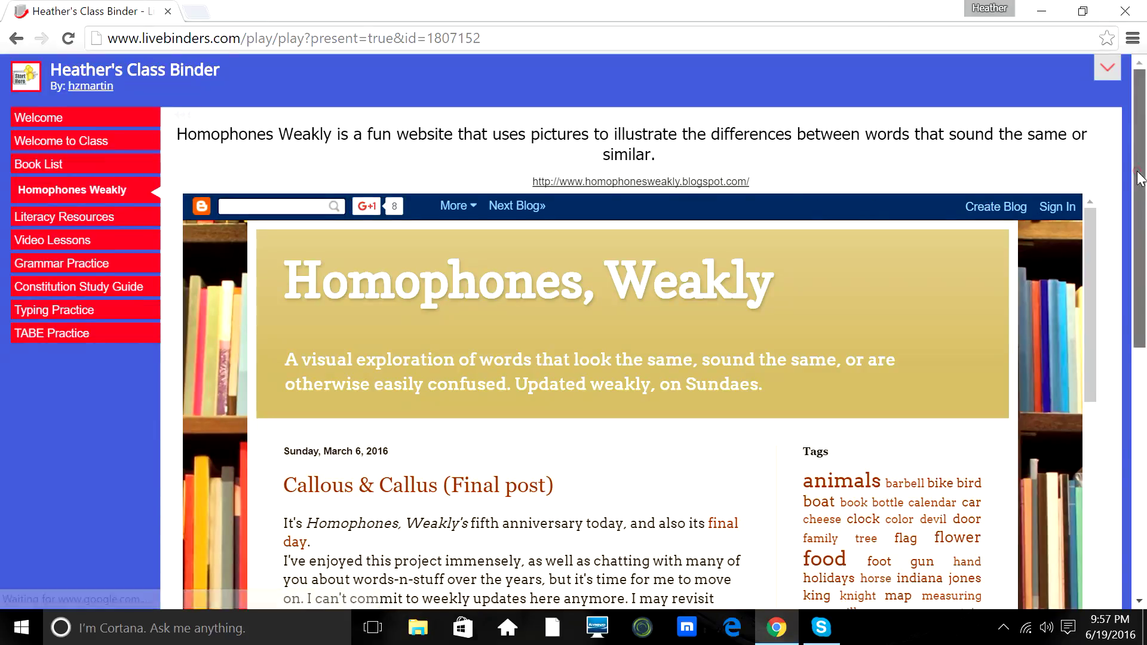
left_click_drag(1129, 174, 1103, 486)
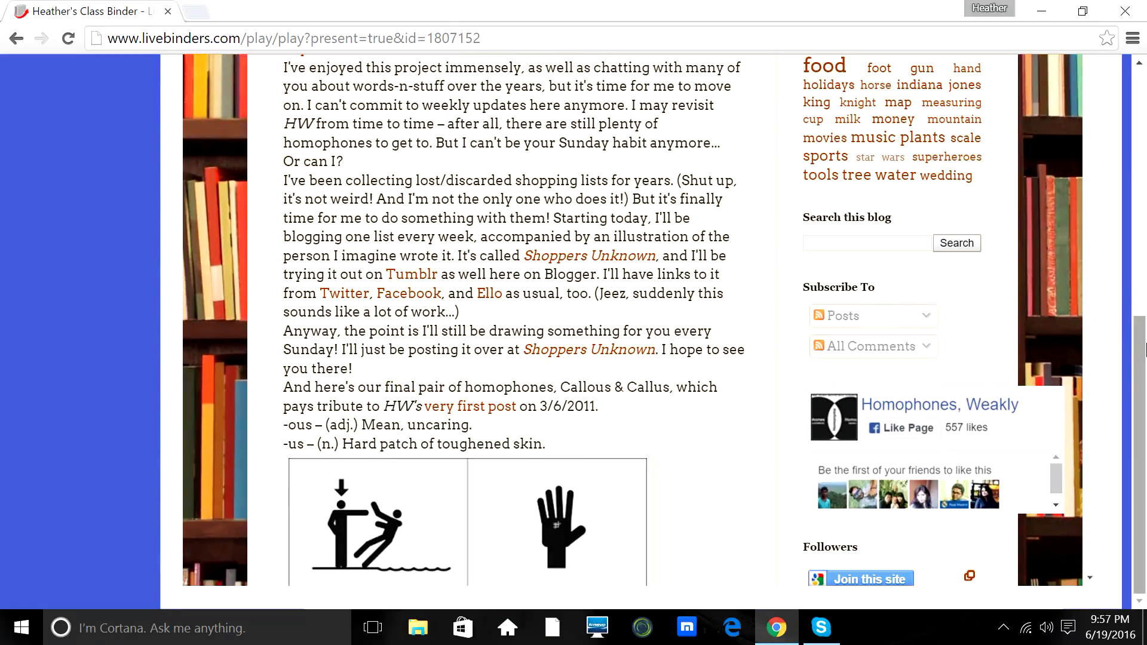
left_click_drag(1140, 385, 1135, 120)
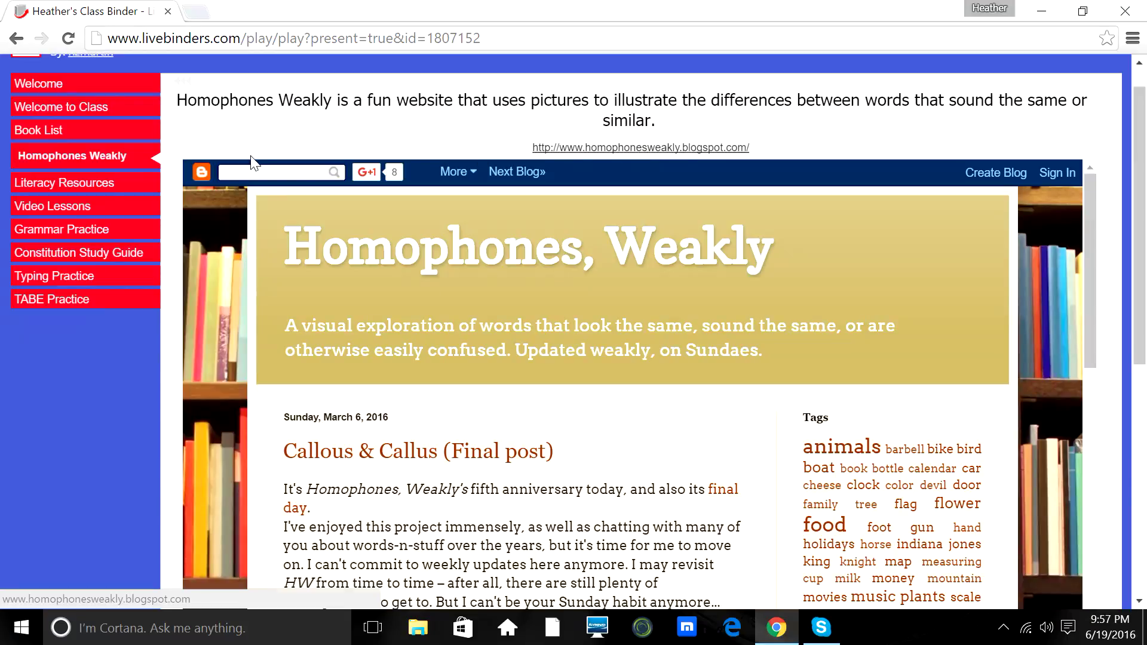
left_click(103, 181)
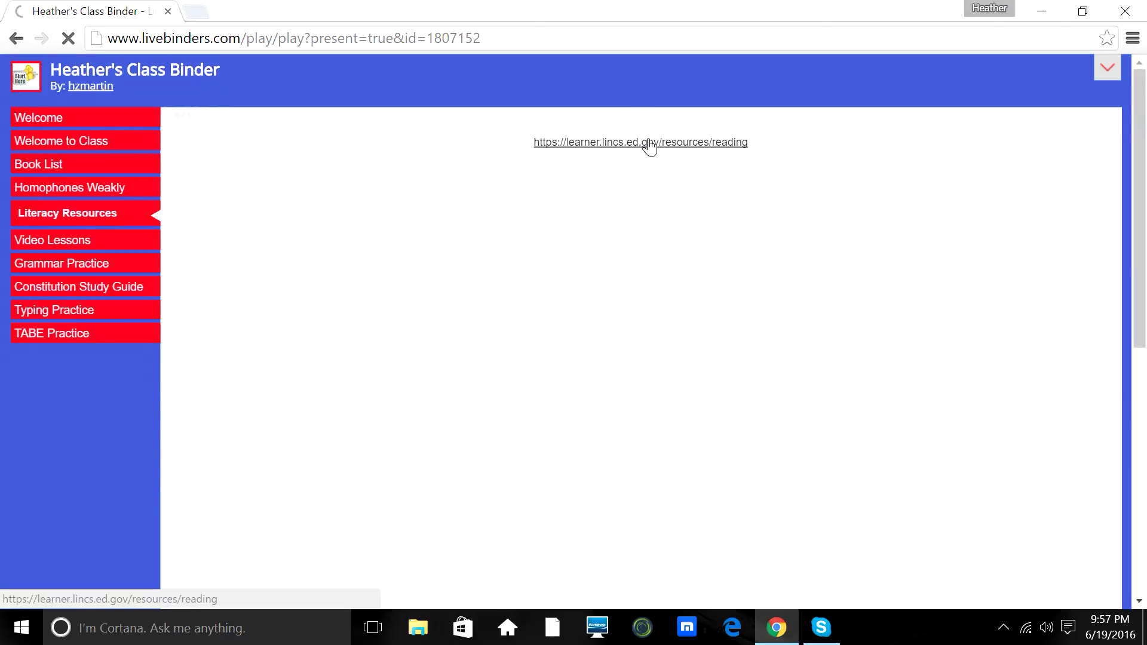
Preview Video Lessons and its Action and Linking Verbs and Subject/Object video subtabs.
left_click(86, 242)
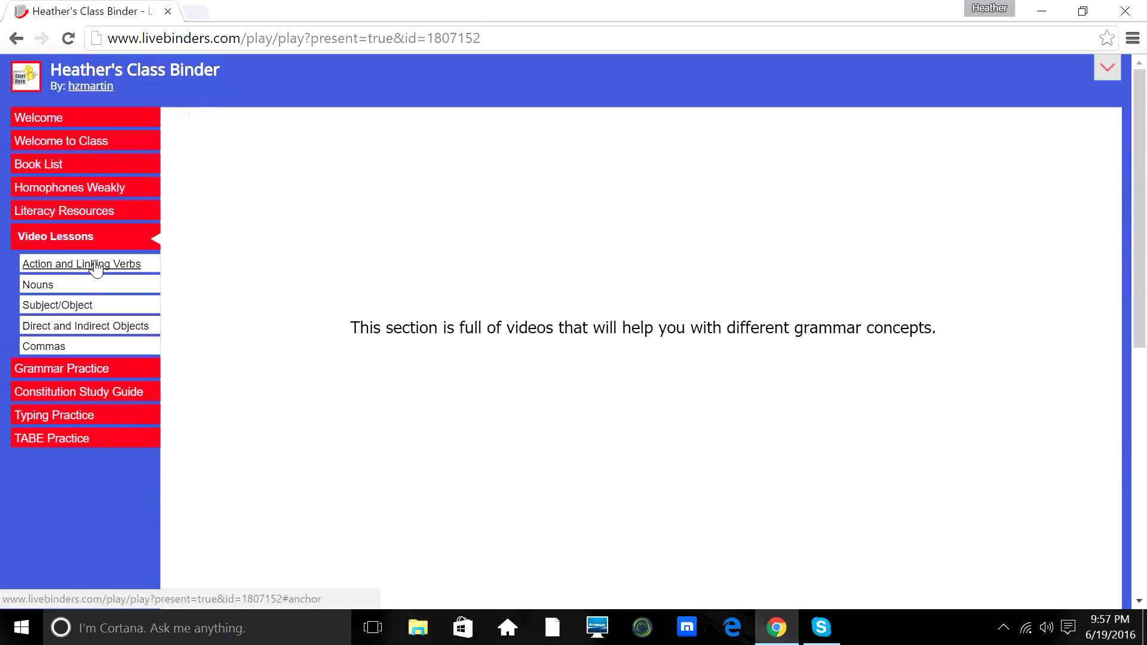
left_click(95, 264)
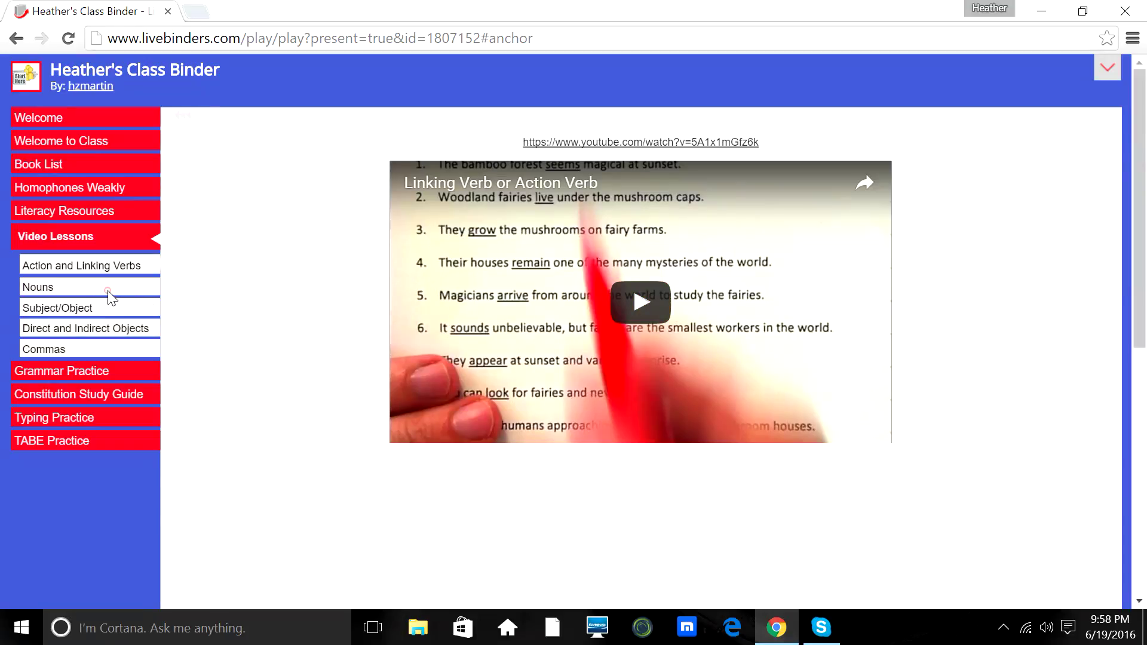
left_click(76, 308)
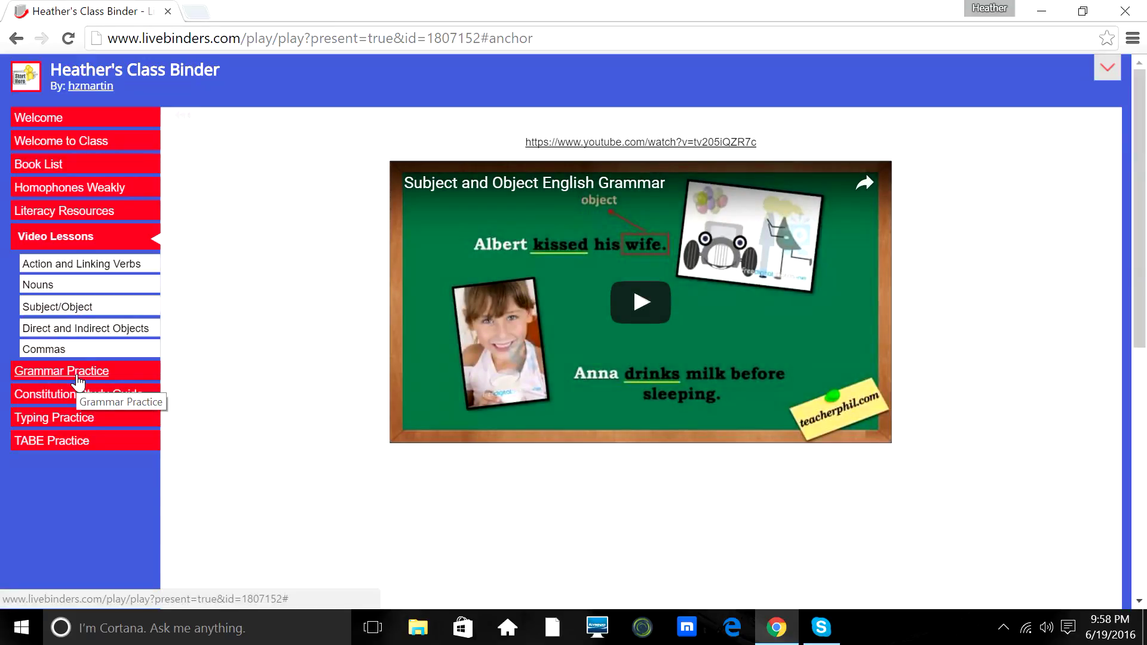
Preview Grammar Practice, Grammar Gorillas and Constitution Study Guide, opening the study guide site in a new tab.
left_click(78, 375)
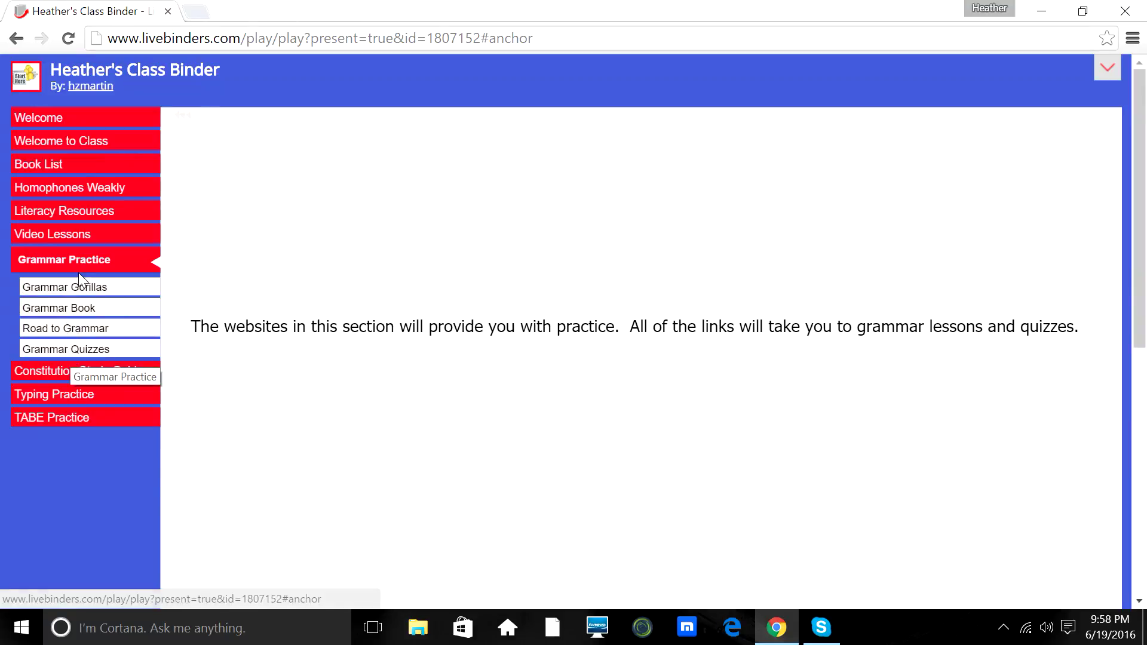
left_click(80, 288)
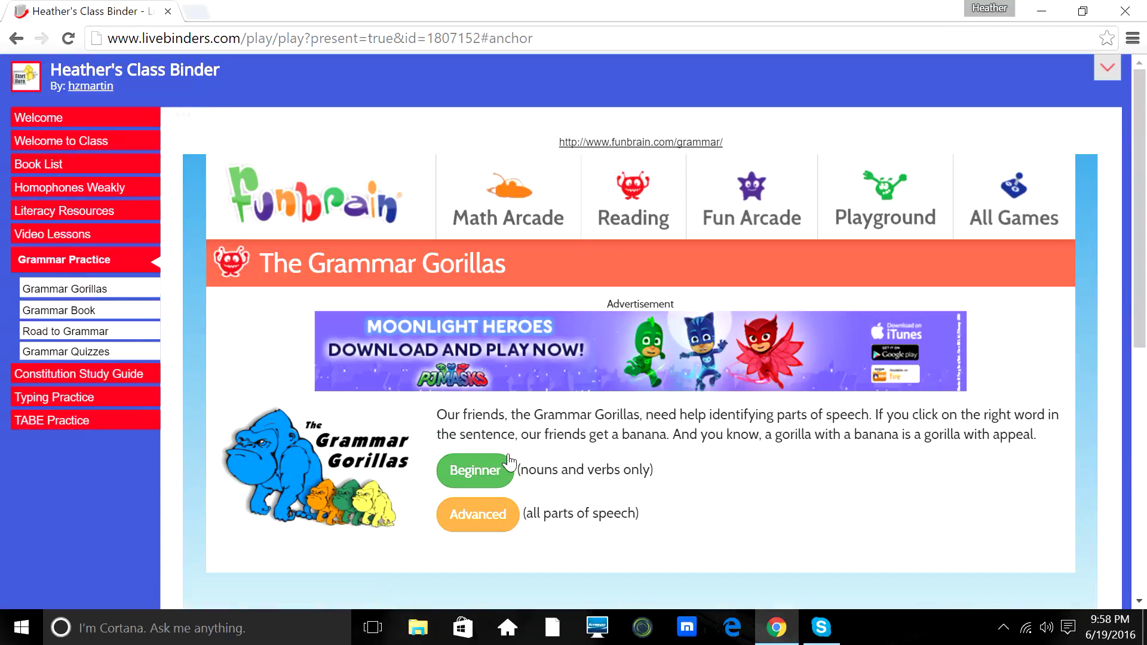
left_click(119, 375)
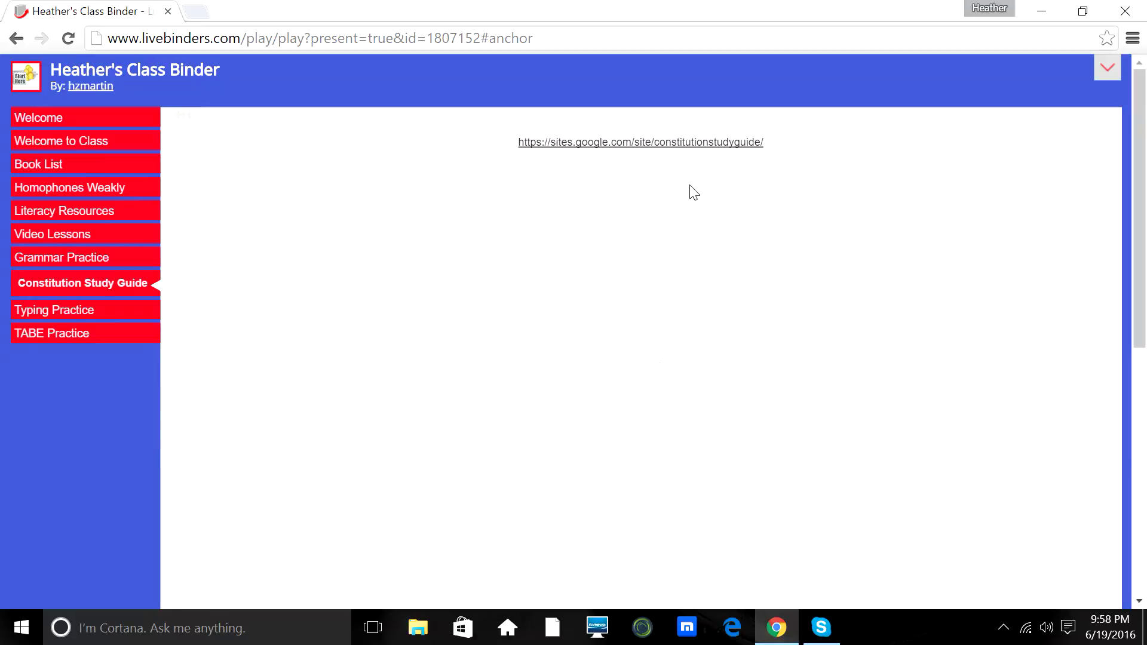
left_click(674, 149)
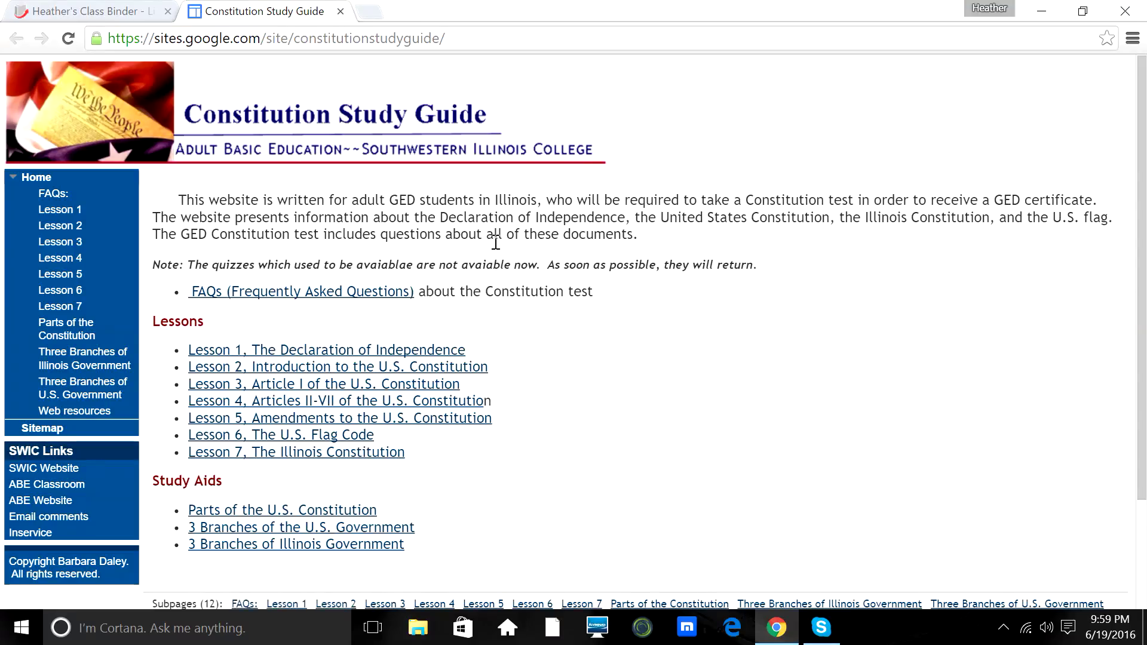
Switch between the study guide site and the class binder tabs, ending on the binder.
left_click(114, 9)
left_click(243, 12)
left_click(93, 13)
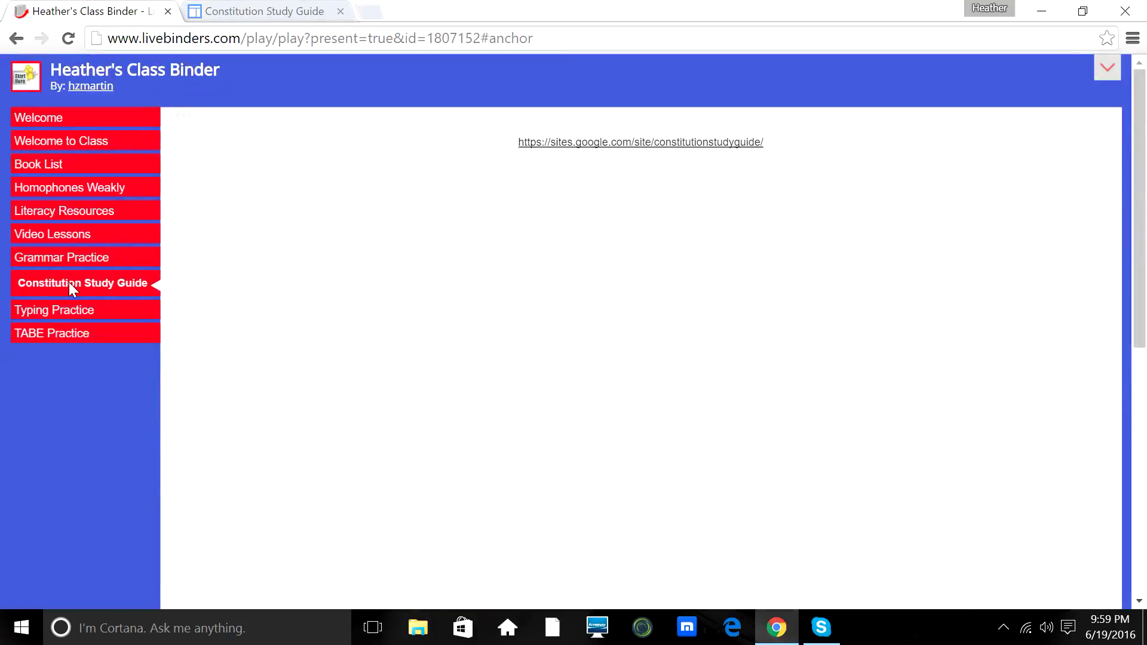
Preview the Typing Practice and TABE Practice tabs, then return to Welcome to Class.
left_click(66, 315)
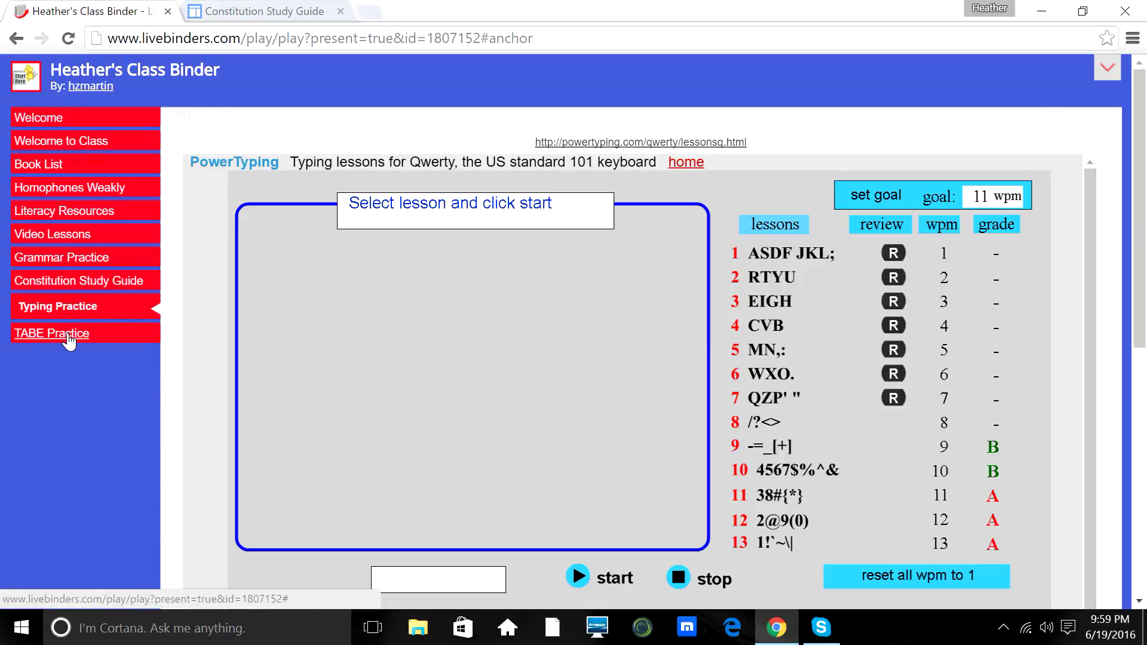
left_click(69, 334)
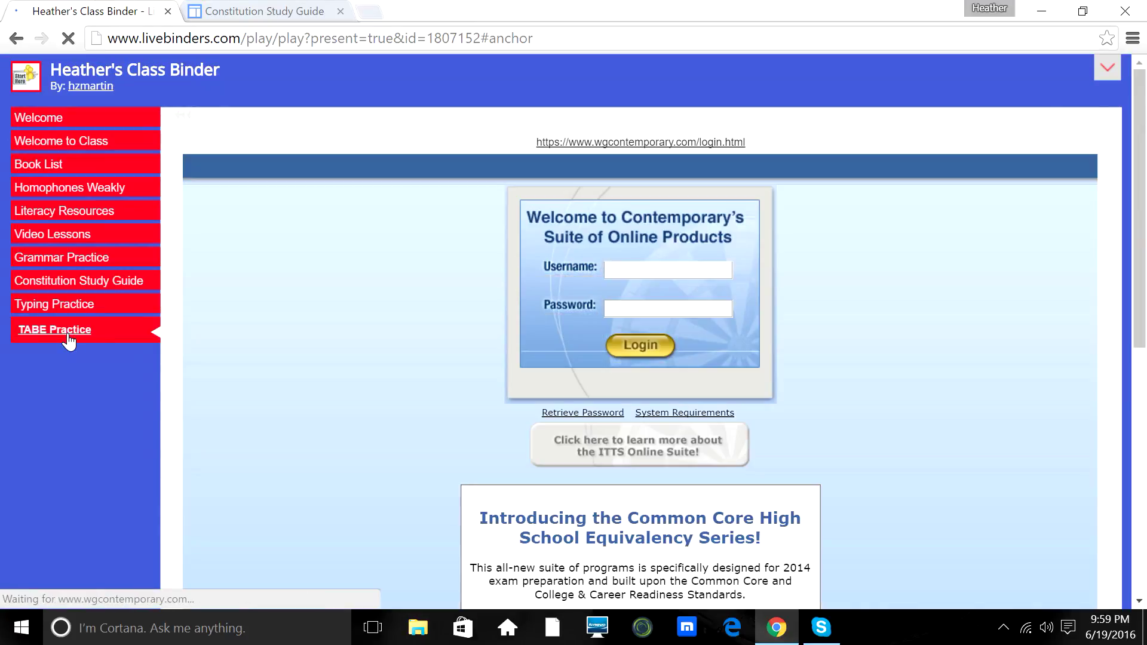
left_click(53, 153)
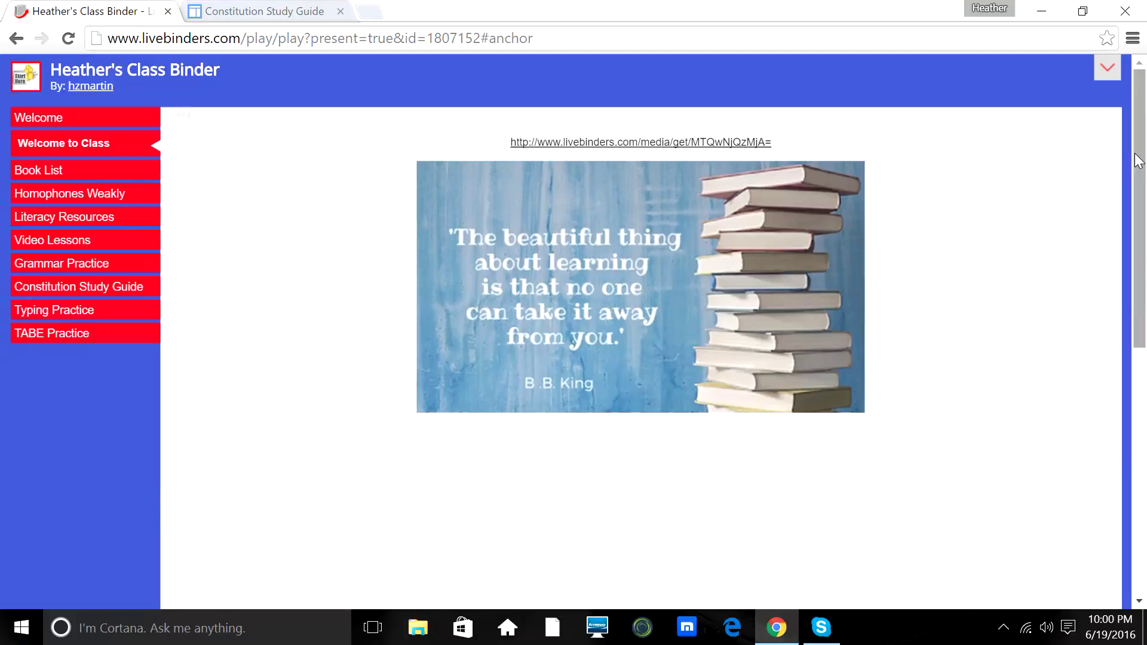
Put the presented binder back into editing with Edit this Binder from the extra options.
left_click(1106, 72)
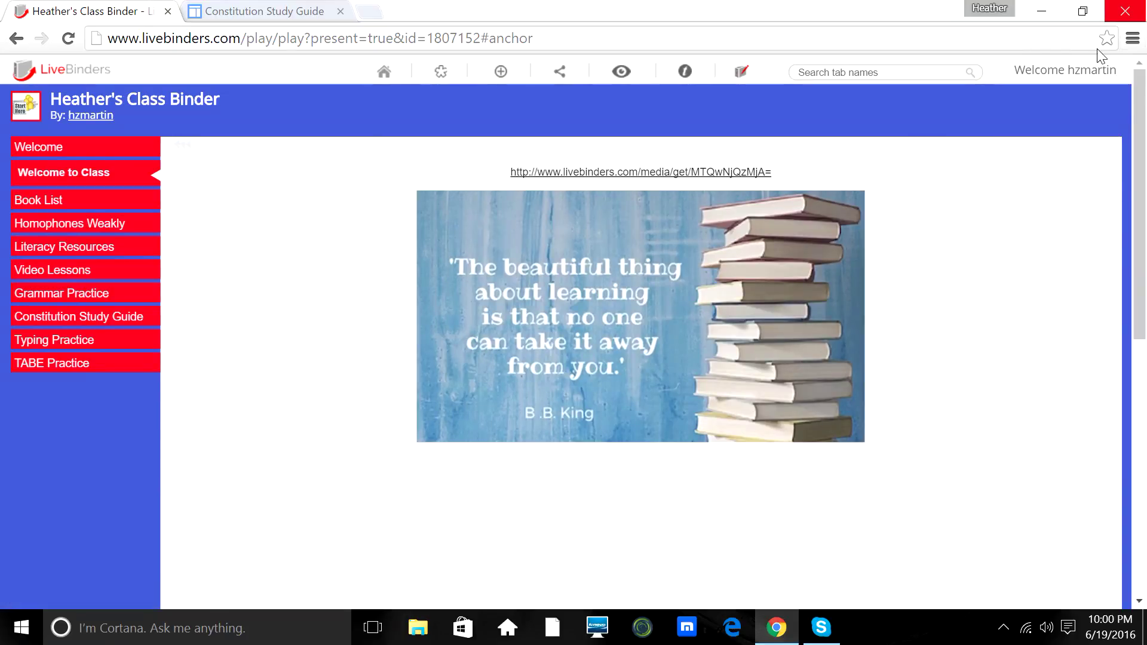
mouse_move(1084, 78)
mouse_move(559, 72)
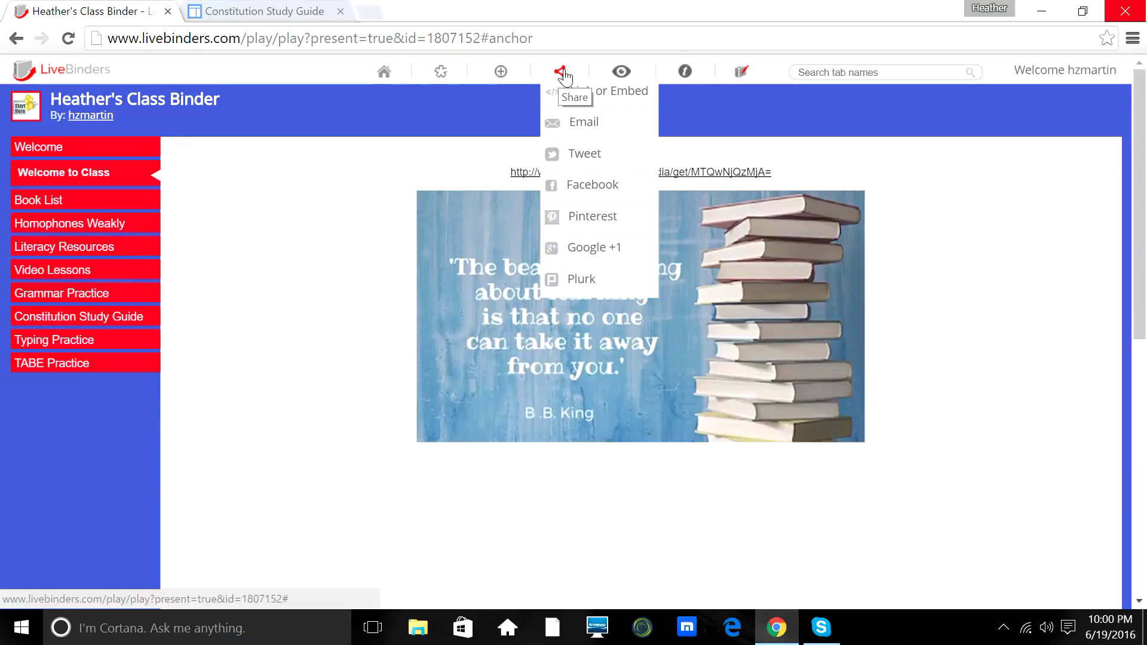
mouse_move(750, 78)
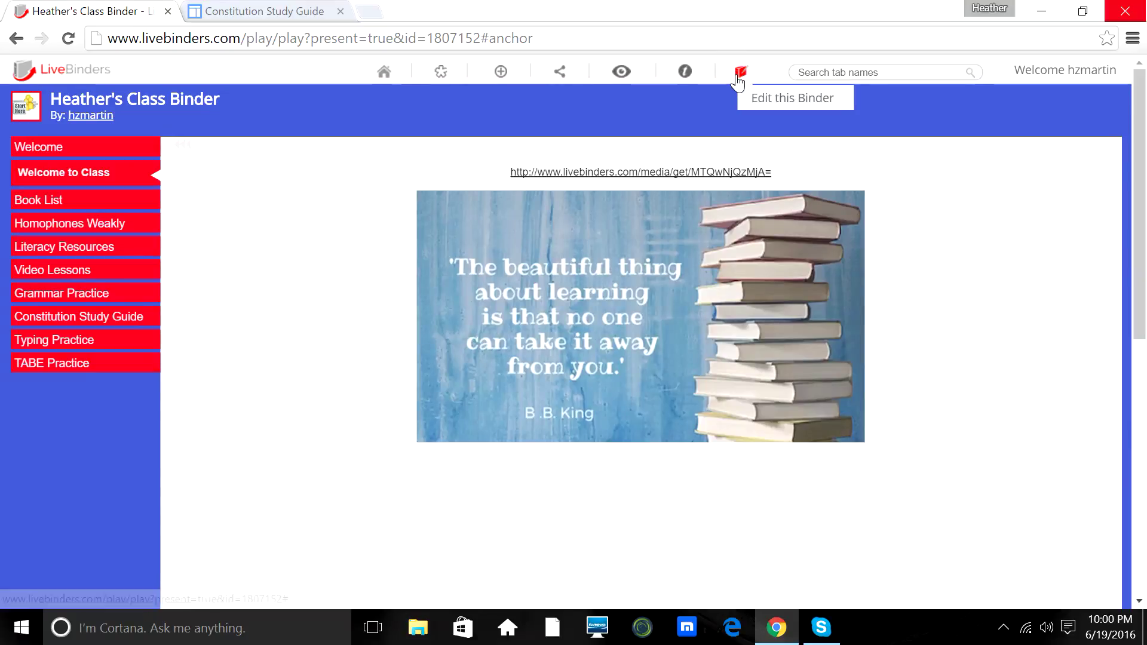
left_click(739, 73)
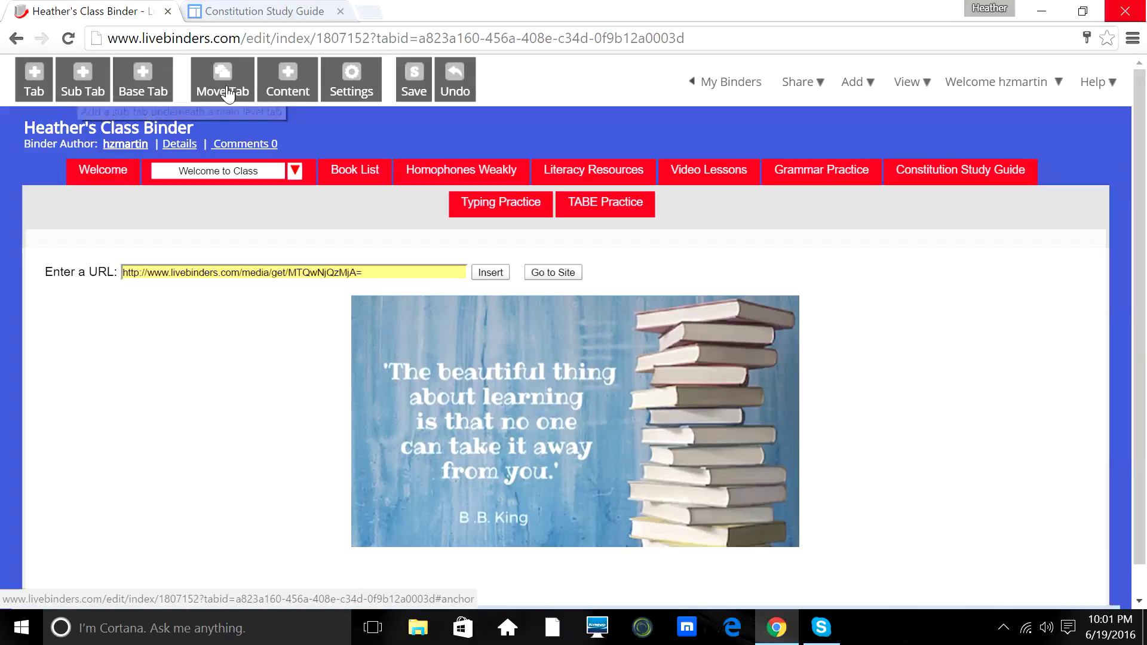
Dismiss the Add Content dialog without changes and save Heather's Class Binder.
left_click(288, 80)
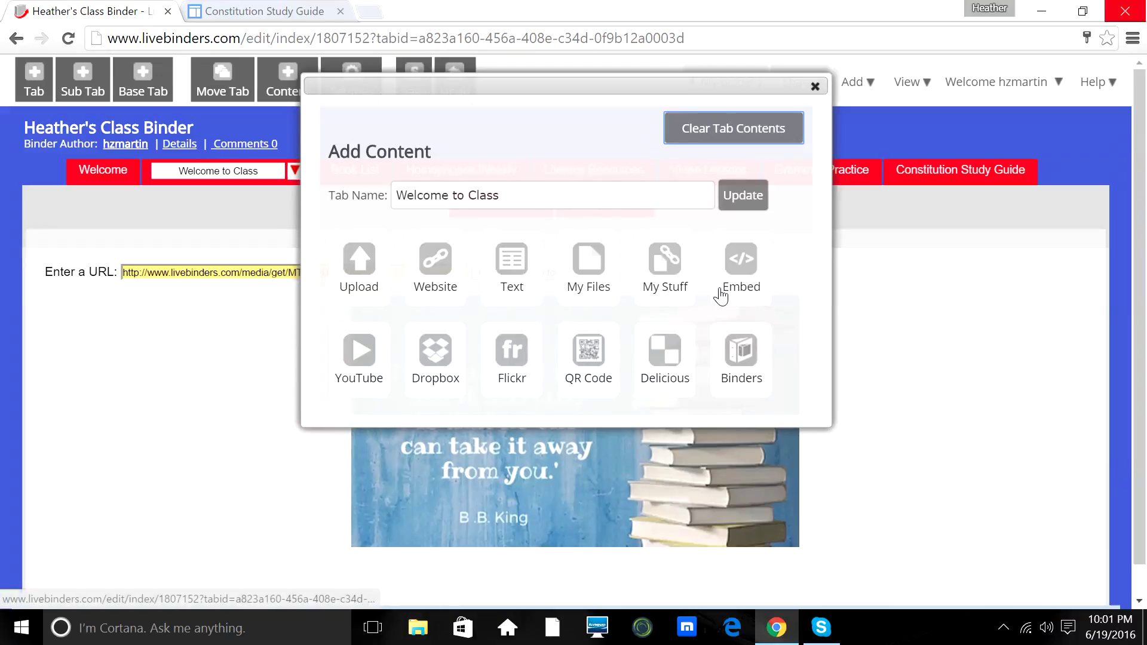
left_click(815, 88)
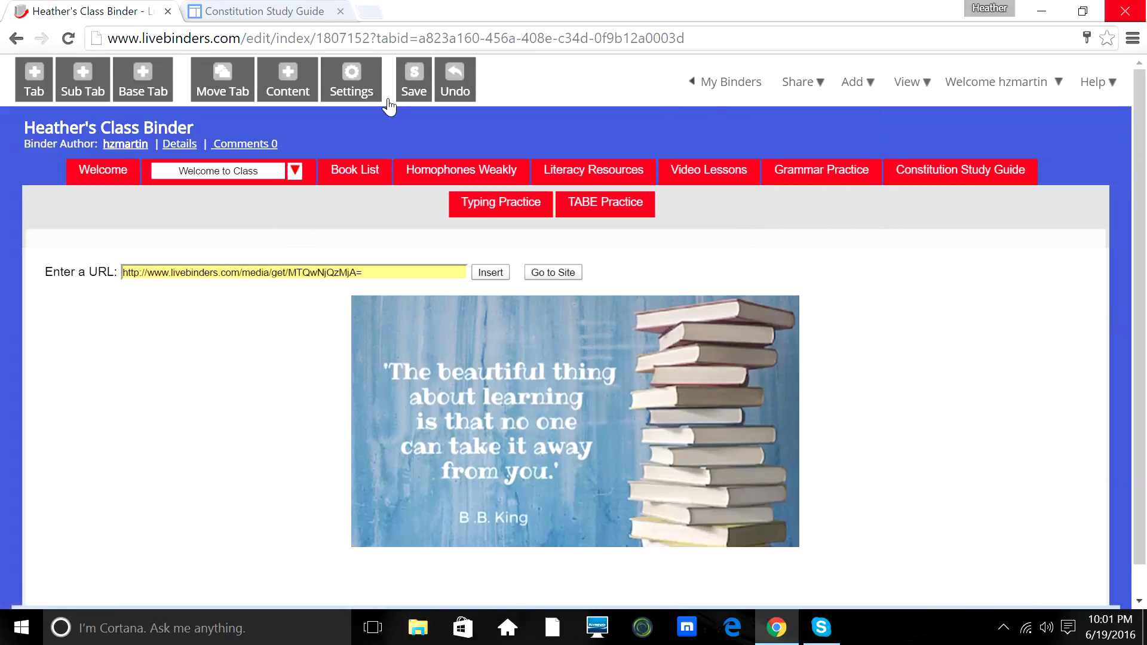
left_click(419, 77)
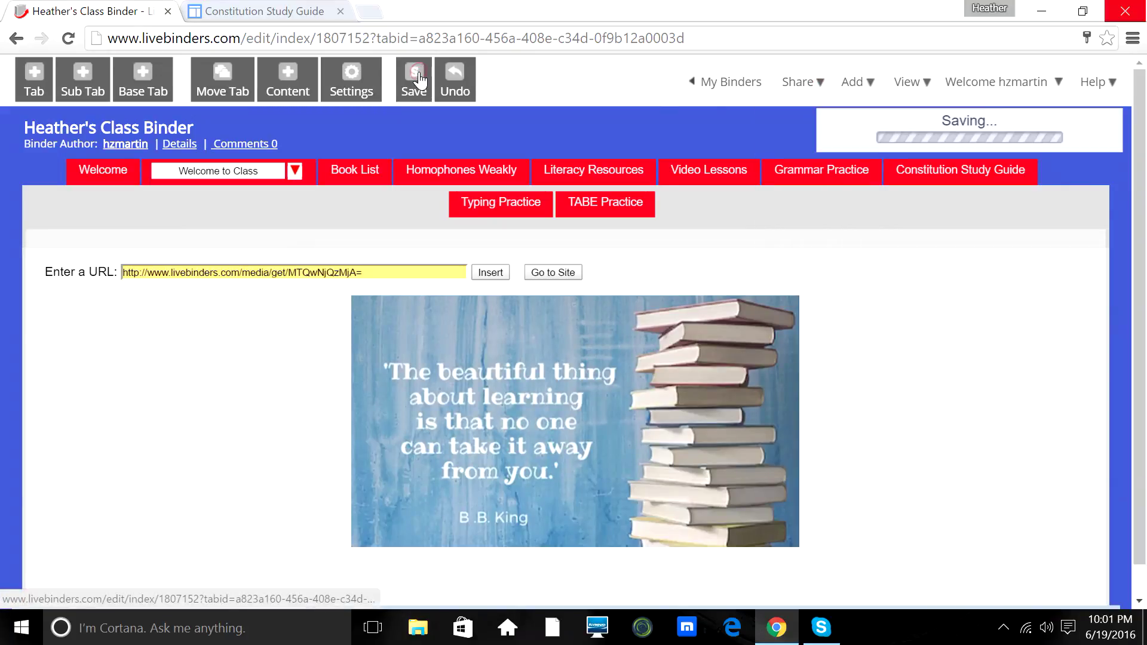